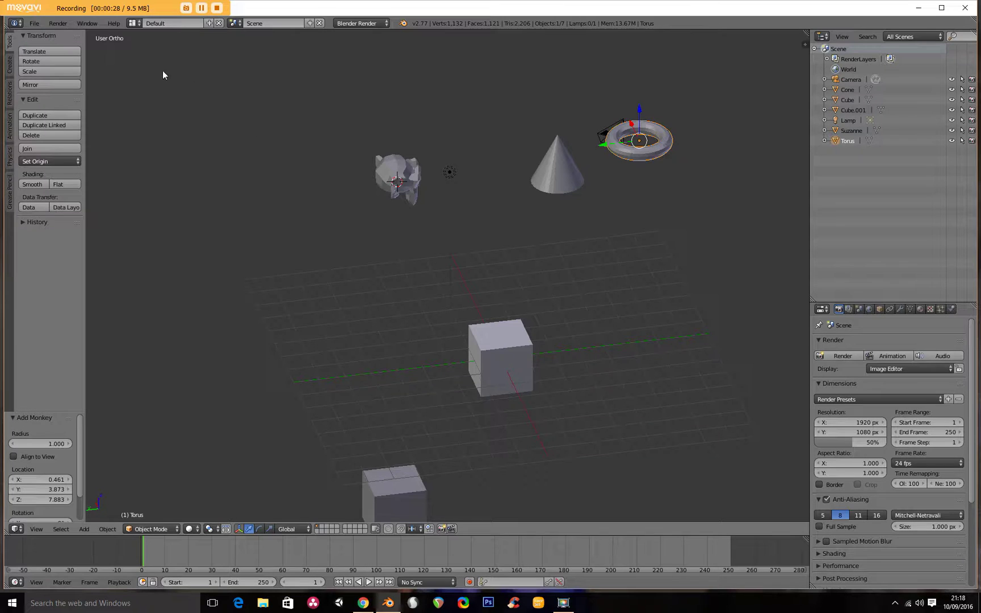
Step: Start a new file from the default startup scene
left_click(35, 23)
left_click(45, 36)
left_click(61, 43)
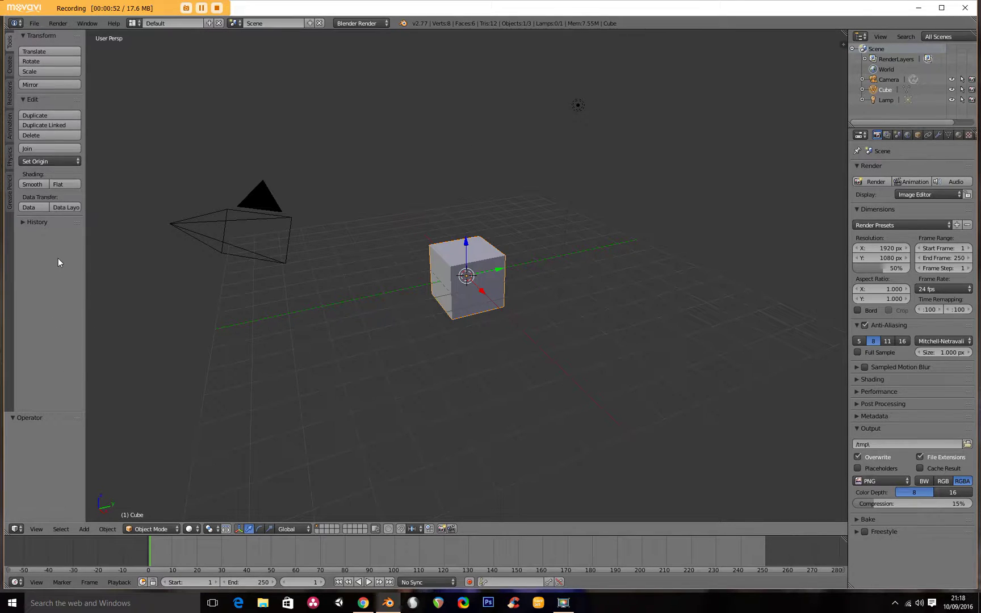
Step: Toggle the 3D view's tool shelf off and on
key("t")
key("t")
key("t")
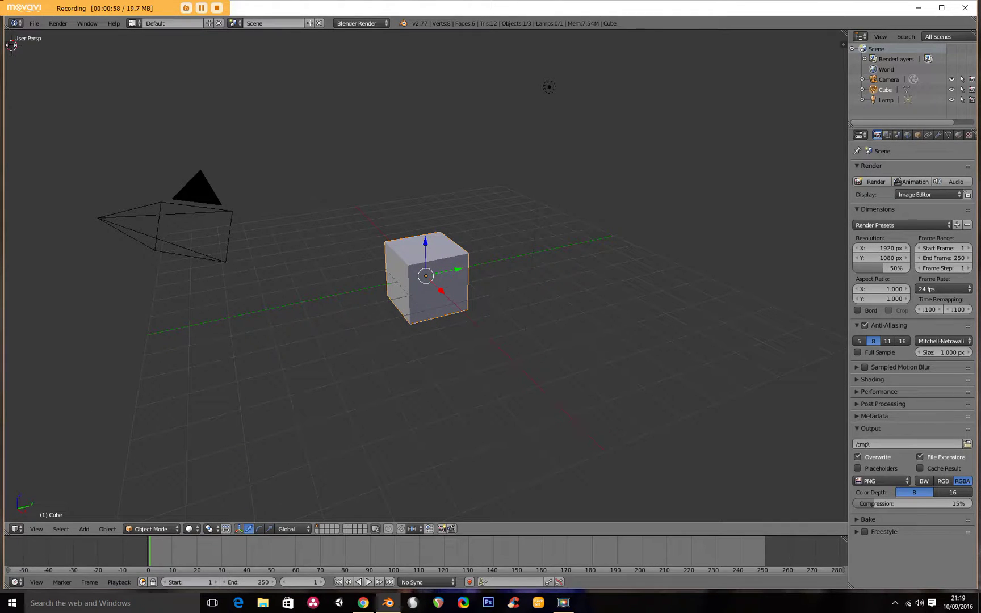
left_click(11, 45)
key("t")
Step: Show both the properties shelf with the transform settings and the tool shelf in the 3D view
left_click(843, 49)
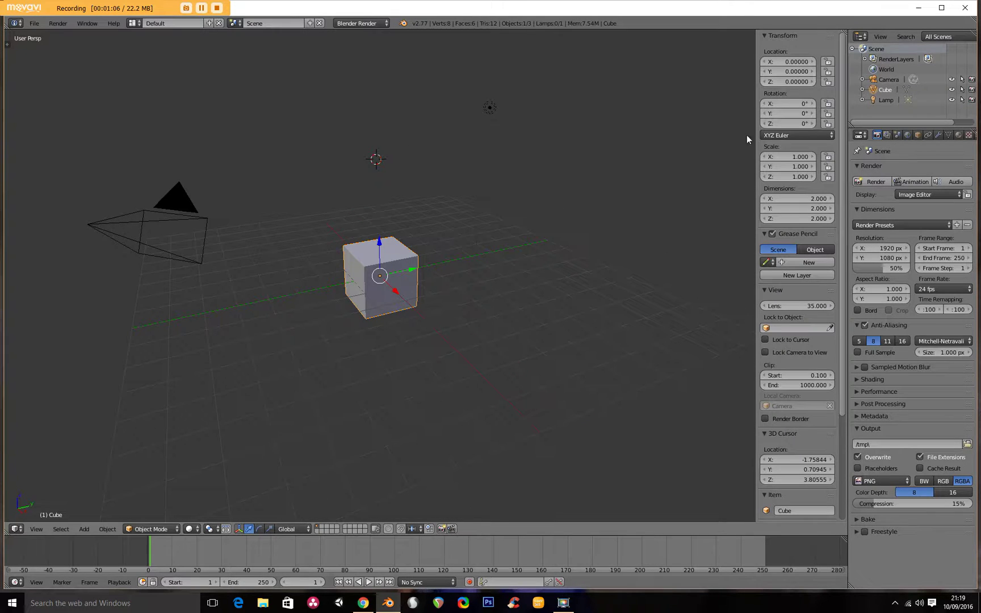
scroll(801, 323, "down", 5)
scroll(801, 324, "up", 5)
key("t")
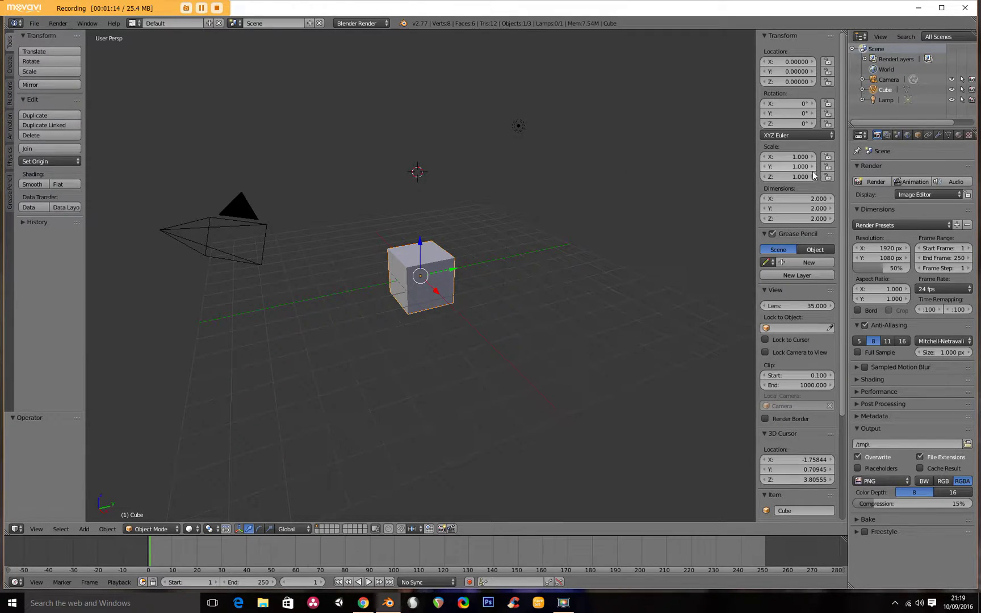
Step: Toggle the 3D view's properties shelf off and on repeatedly, leaving it shown
key("n")
key("n")
key("n")
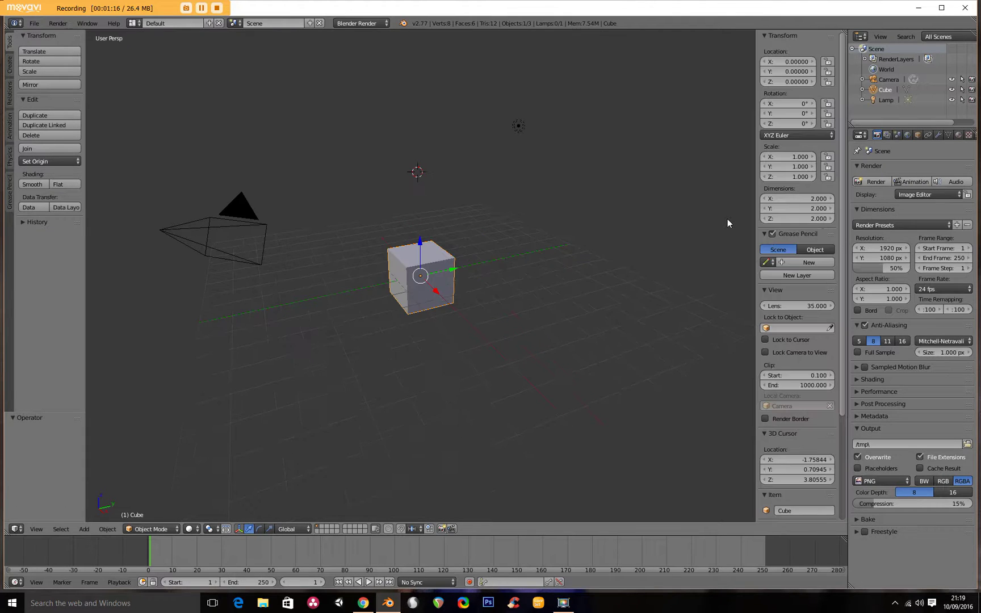
key("n")
key("n")
key("n")
Step: Place the 3D cursor at several spots around the cube, ending beside the camera
left_click(278, 119)
left_click(595, 99)
left_click(554, 329)
left_click(331, 361)
left_click(273, 228)
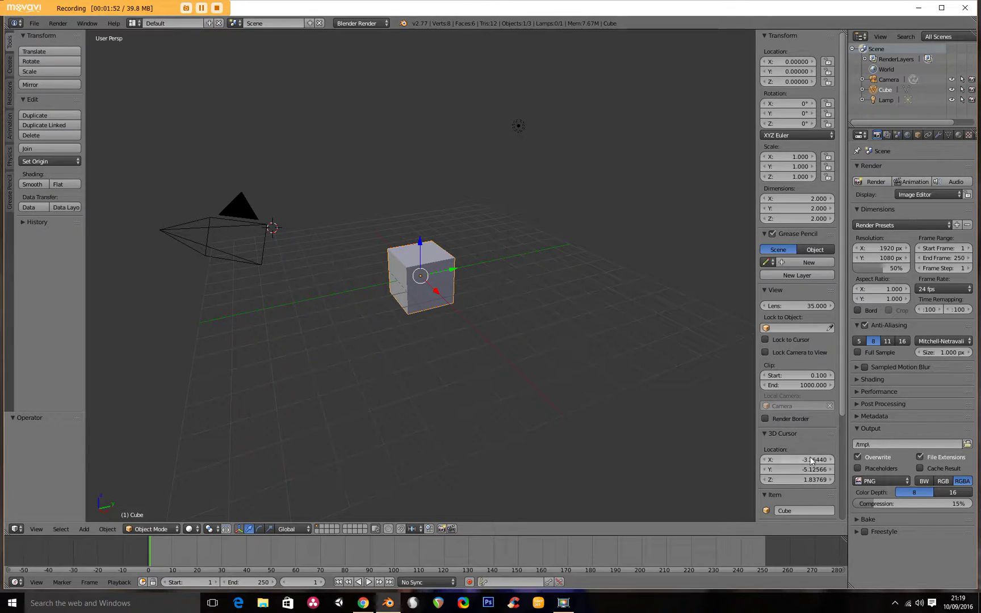
middle_click_drag(183, 298, 364, 323)
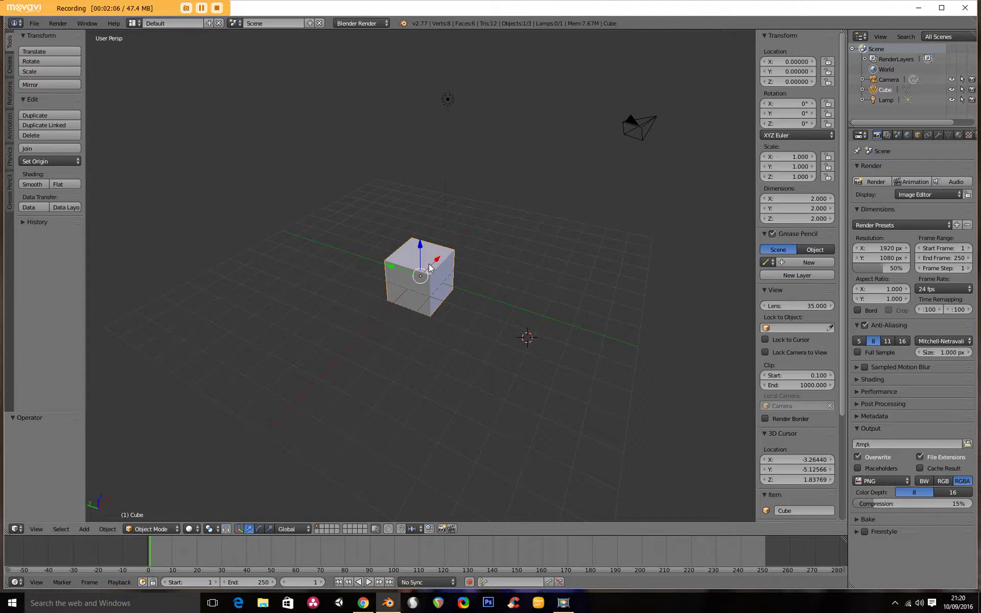
Step: Switch the 3D view to the front view and display the objects in Wireframe shading
key("KP_1")
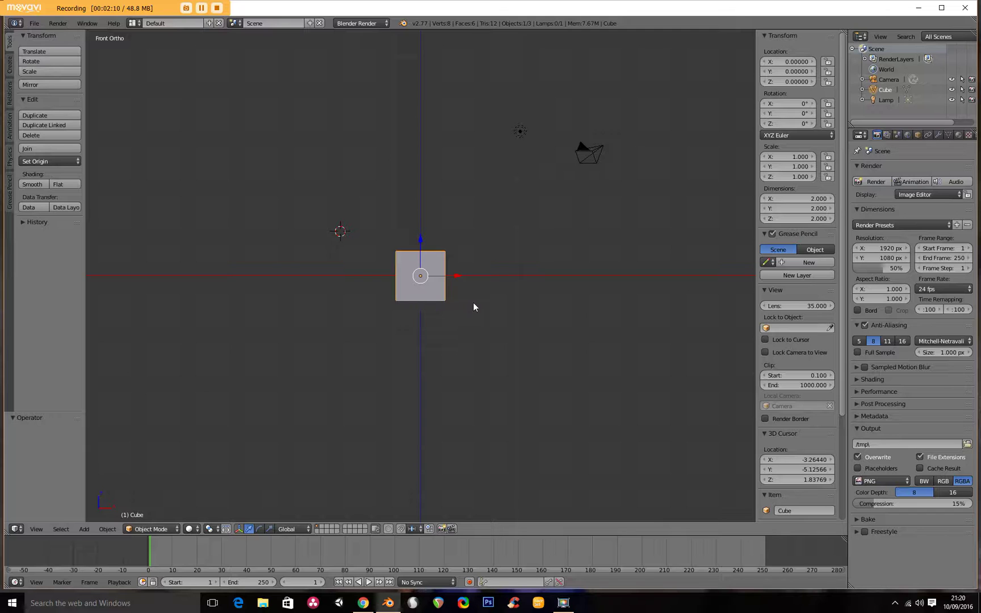
left_click(189, 528)
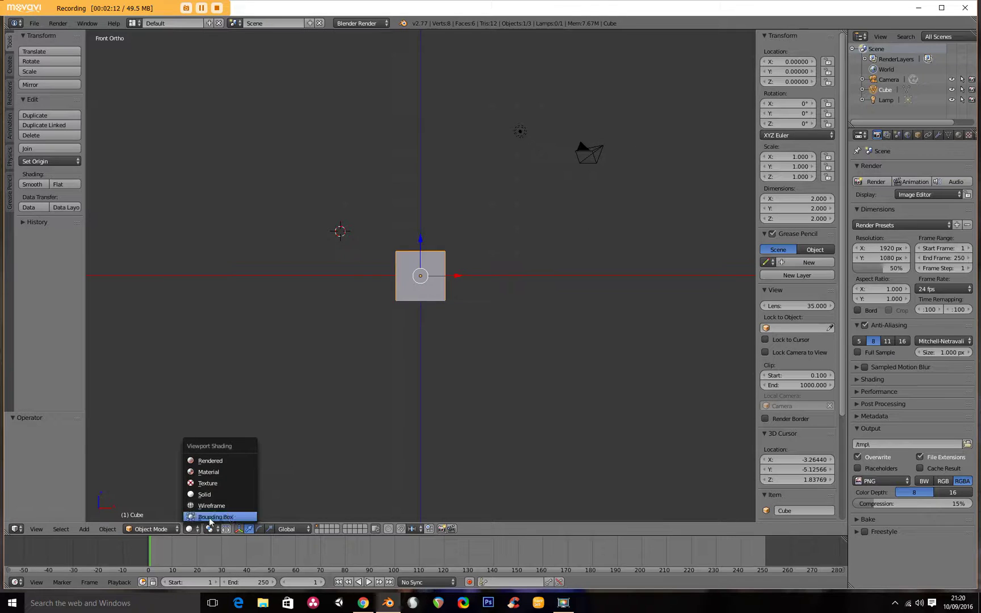
left_click(218, 505)
scroll(470, 302, "up", 1)
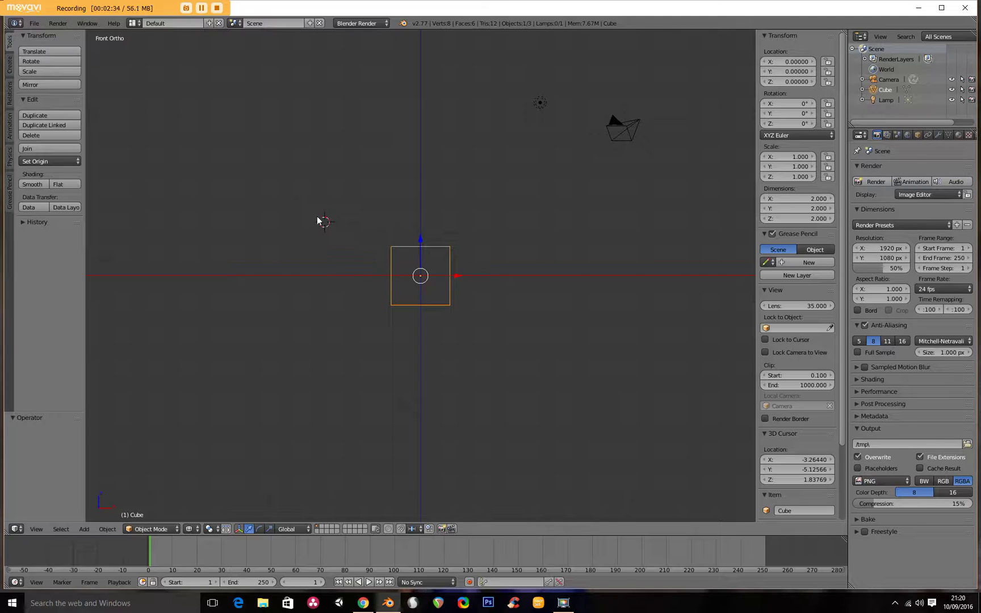
Step: Set the 3D cursor's location to 0 on the X, Y and Z axes
left_click(793, 459)
type("0")
key("Tab")
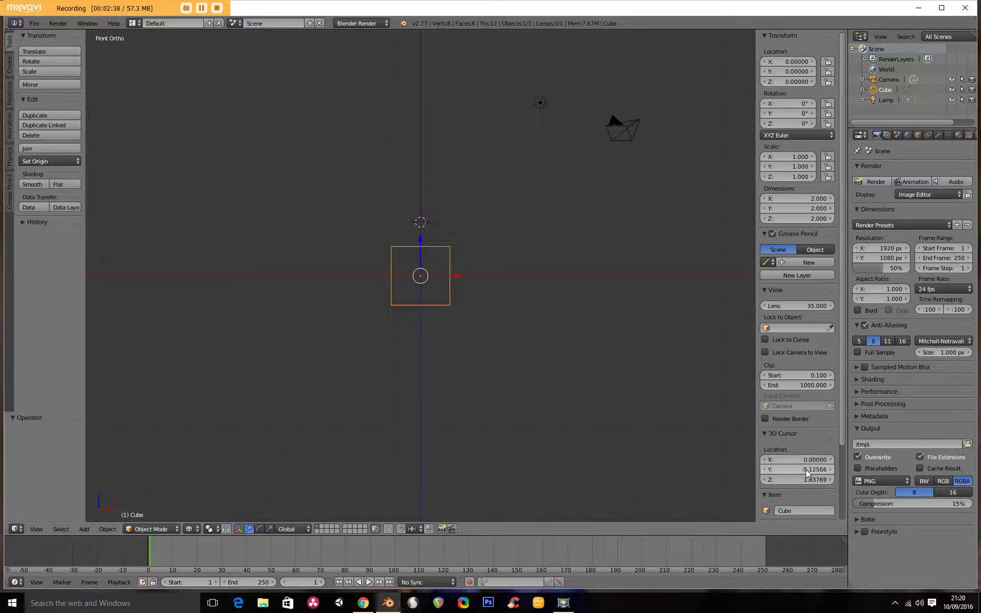
type("0")
key("Tab")
type("0")
key("Return")
middle_click_drag(453, 354, 380, 322)
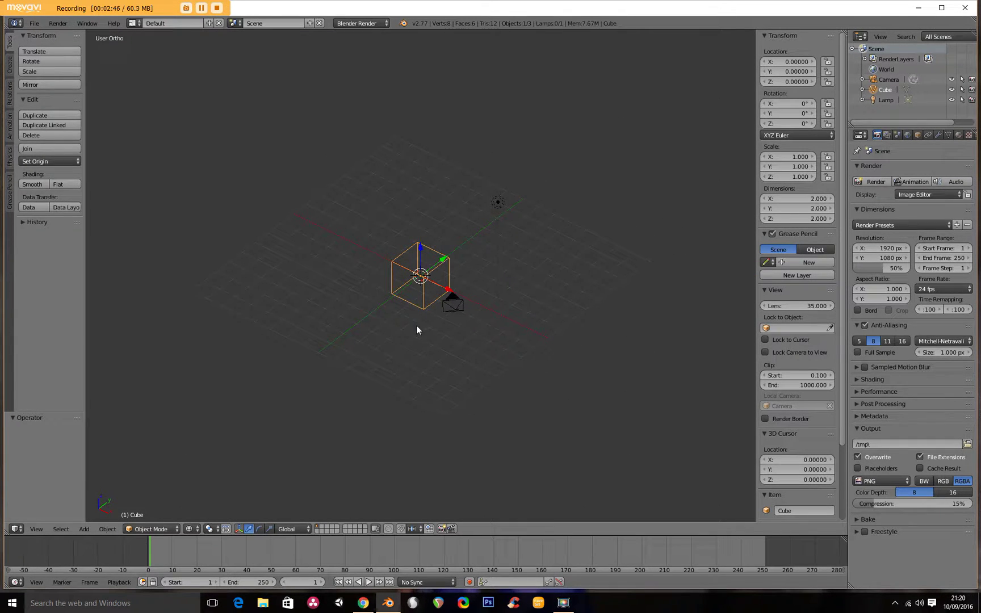
middle_click_drag(295, 309, 516, 48)
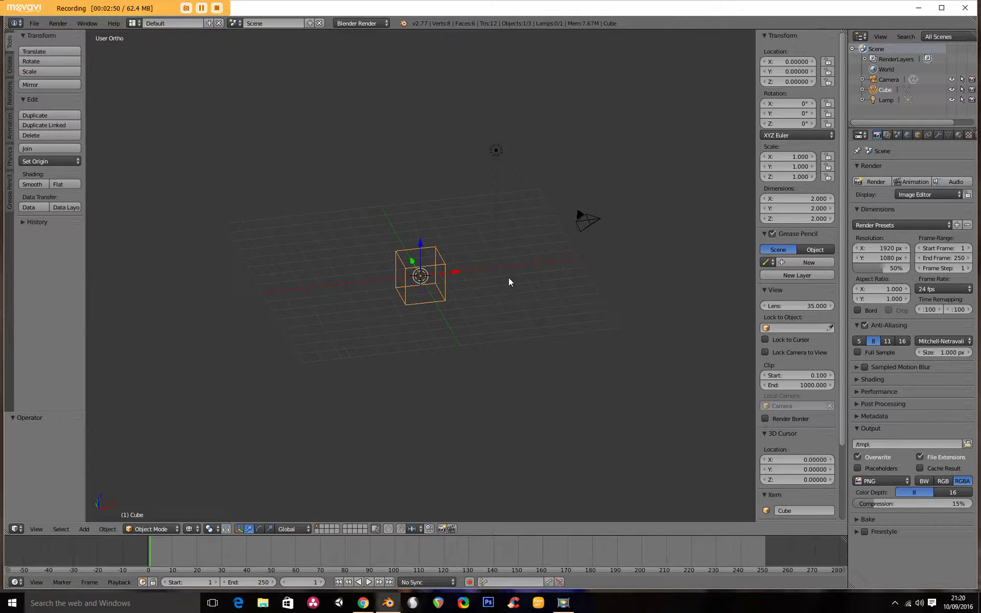
middle_click_drag(289, 334, 363, 323)
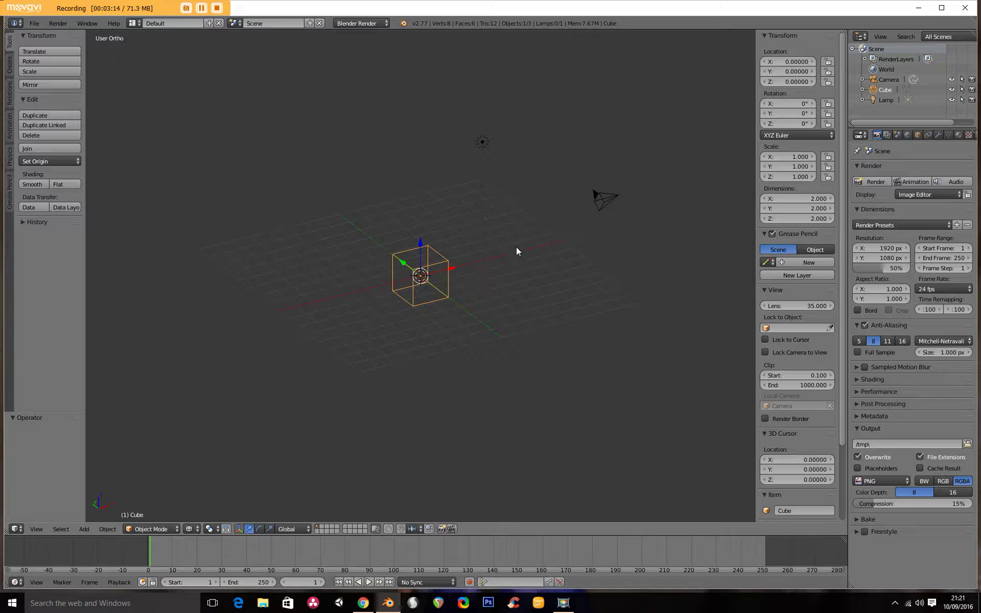
key("t")
key("t")
key("n")
key("n")
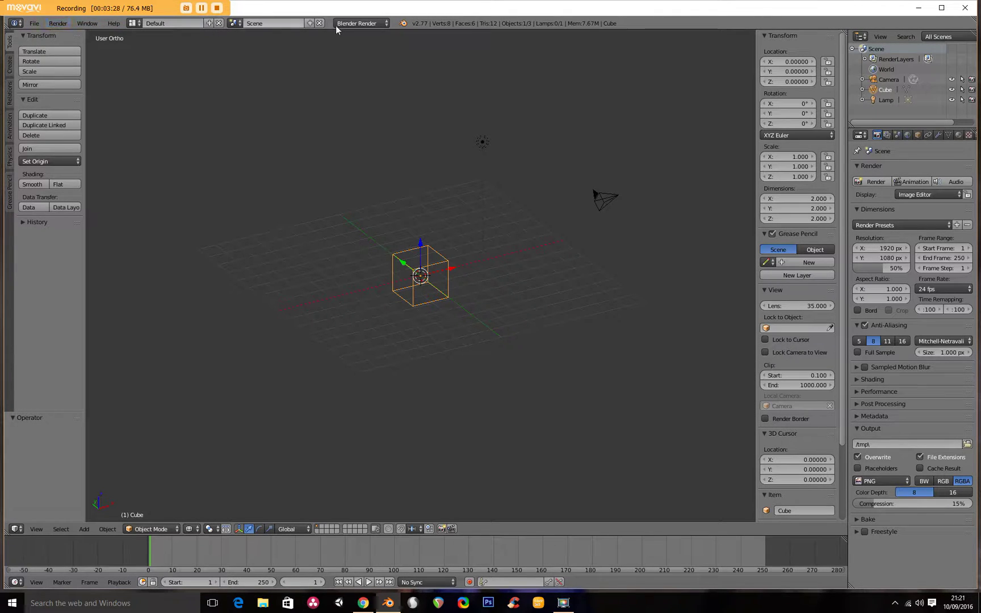
left_click(33, 24)
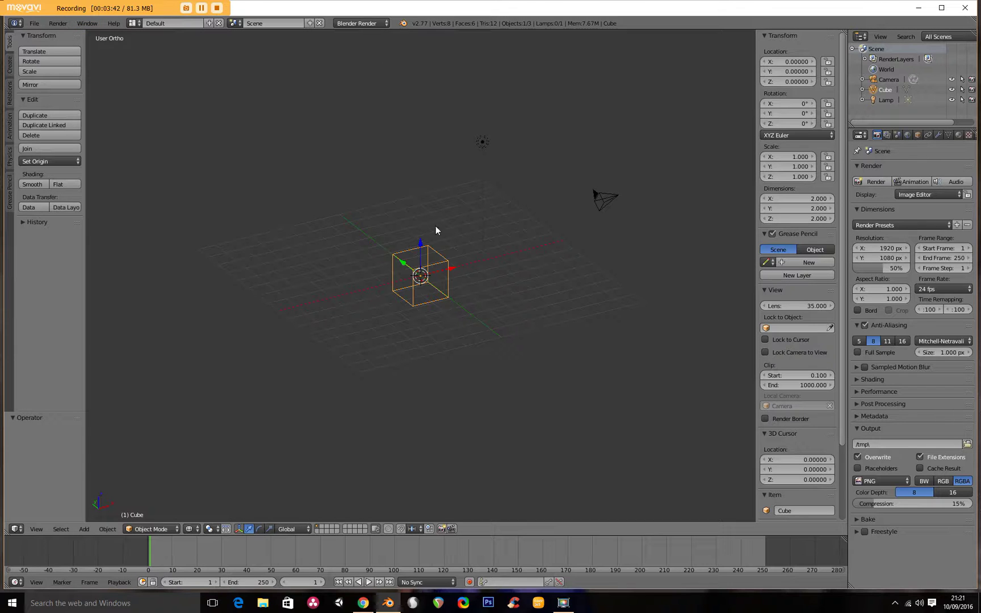
left_click(34, 23)
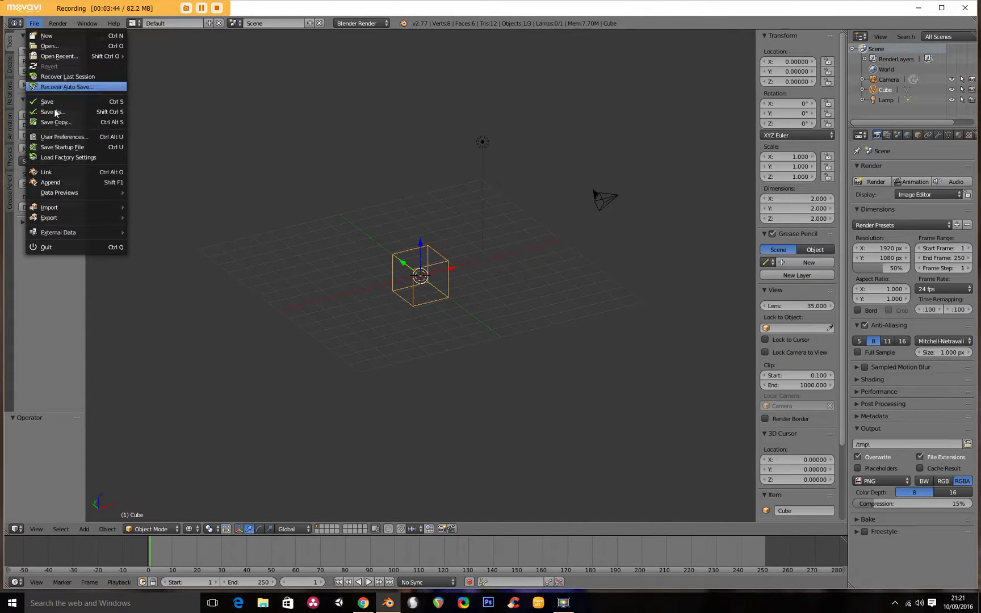
key("Escape")
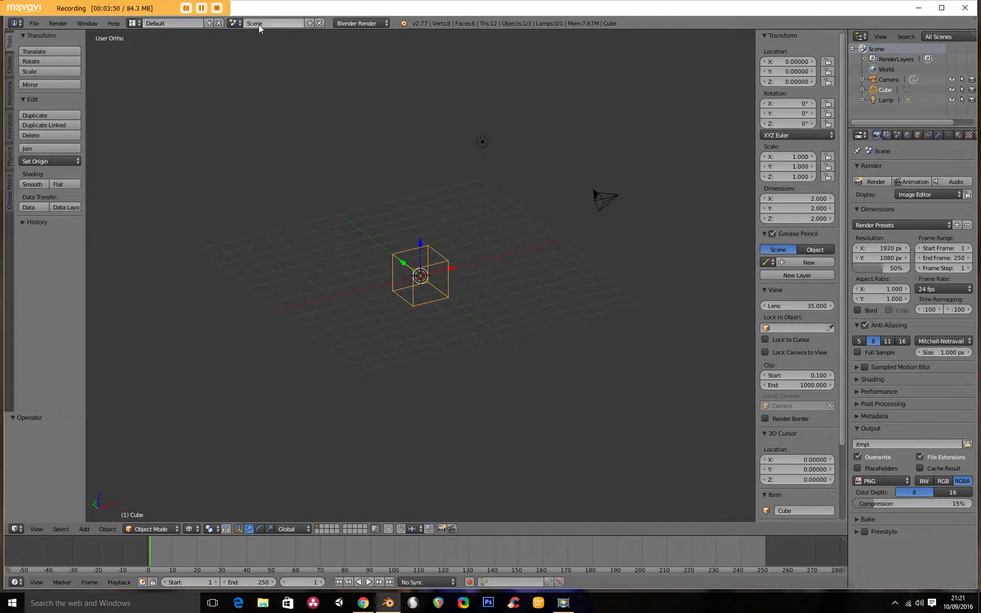
left_click(235, 23)
left_click(132, 23)
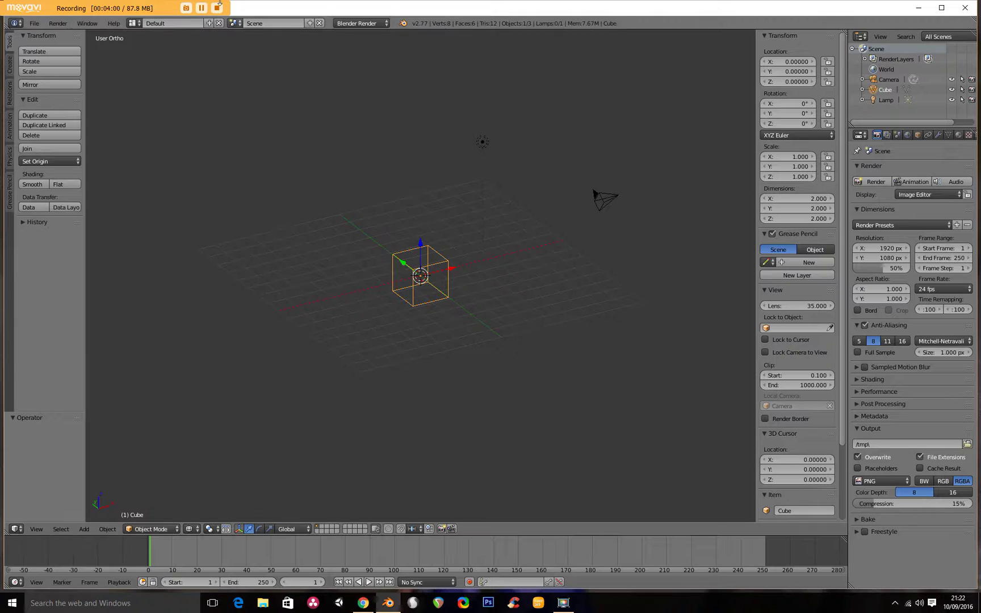
Step: Rename the current scene as level1
double_click(267, 23)
key("BackSpace")
key("Return")
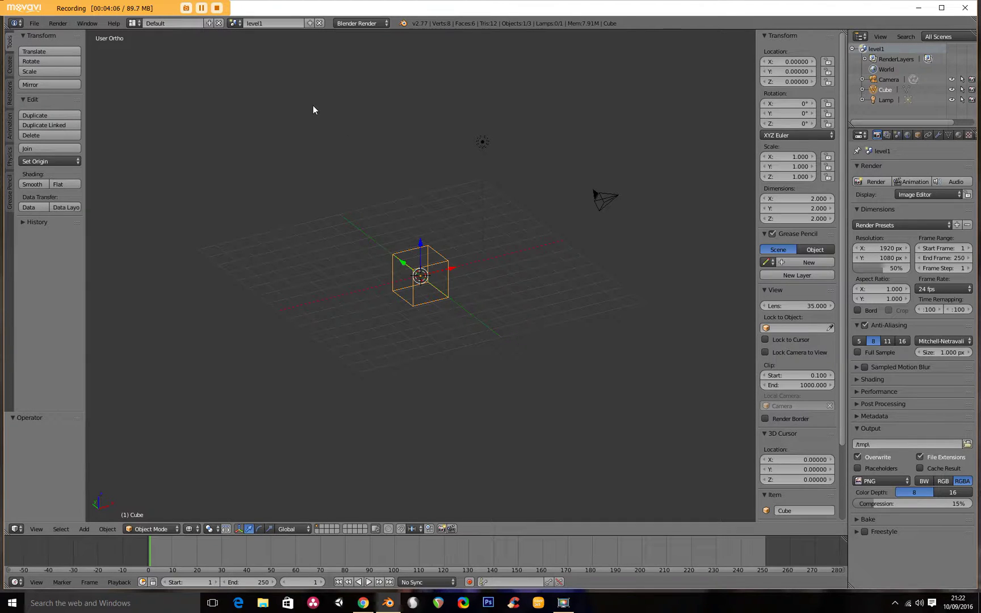
Step: Add a new empty scene and name it level2
left_click(310, 24)
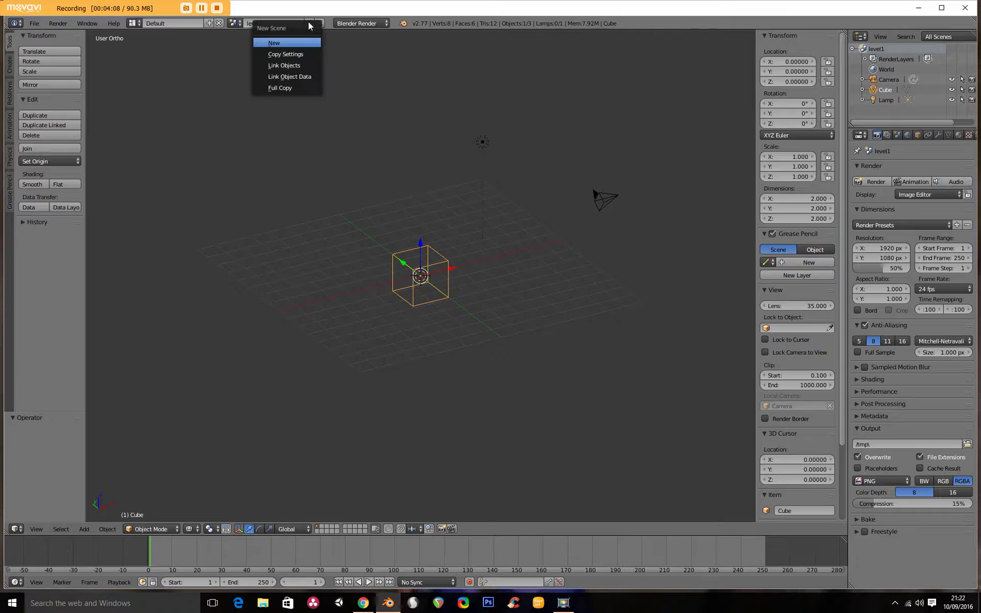
left_click(274, 43)
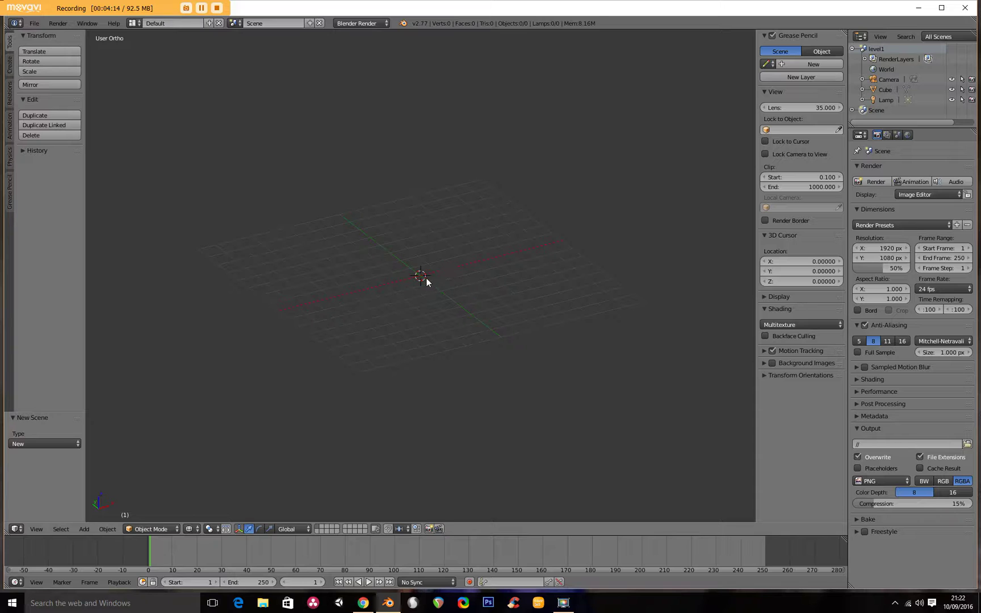
left_click(259, 24)
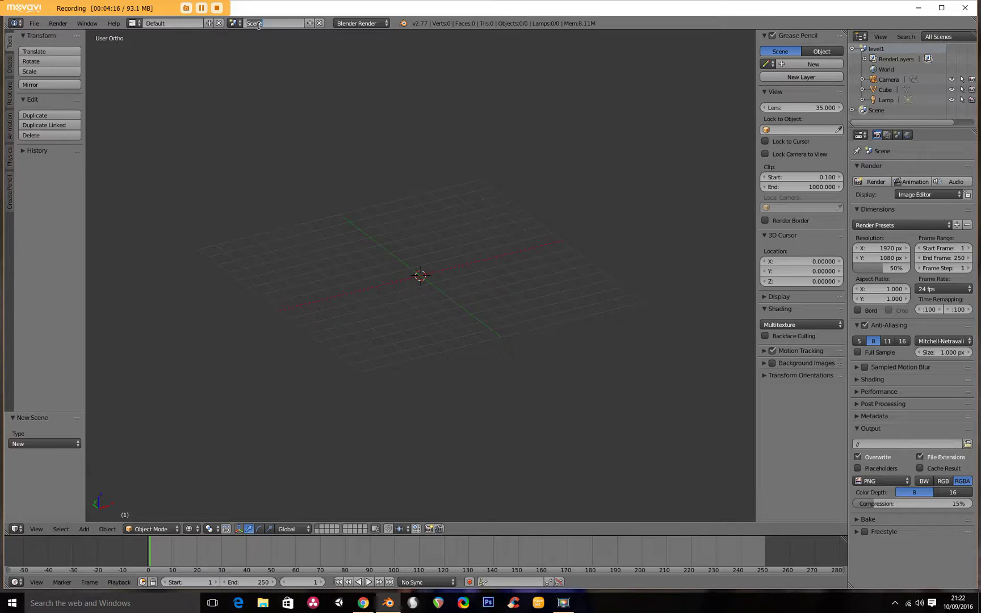
key("BackSpace")
type("level2")
key("Return")
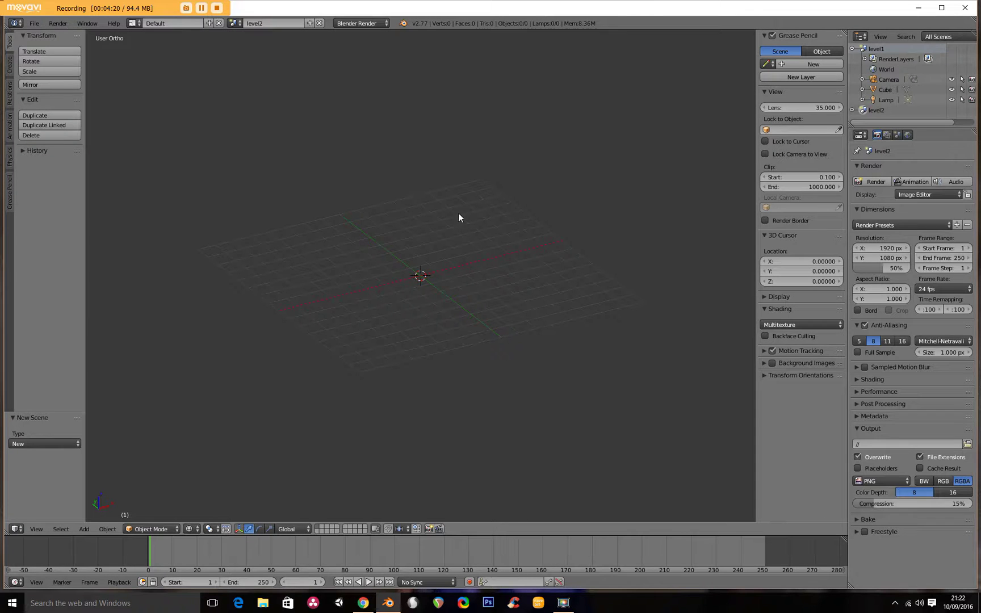
Step: Switch back and forth between the scenes level1 and level2, finishing on level1
left_click(234, 23)
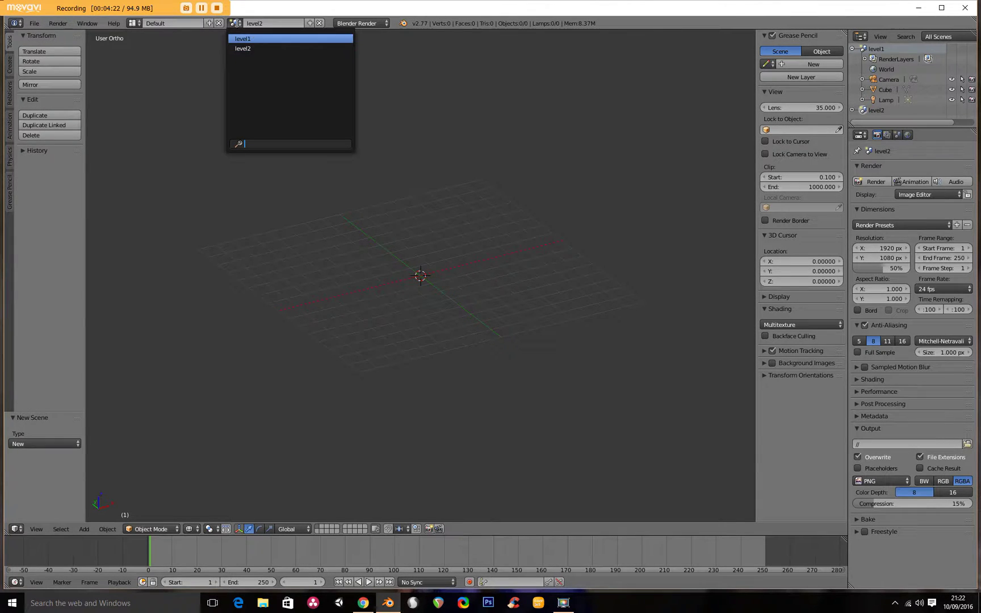
left_click(242, 38)
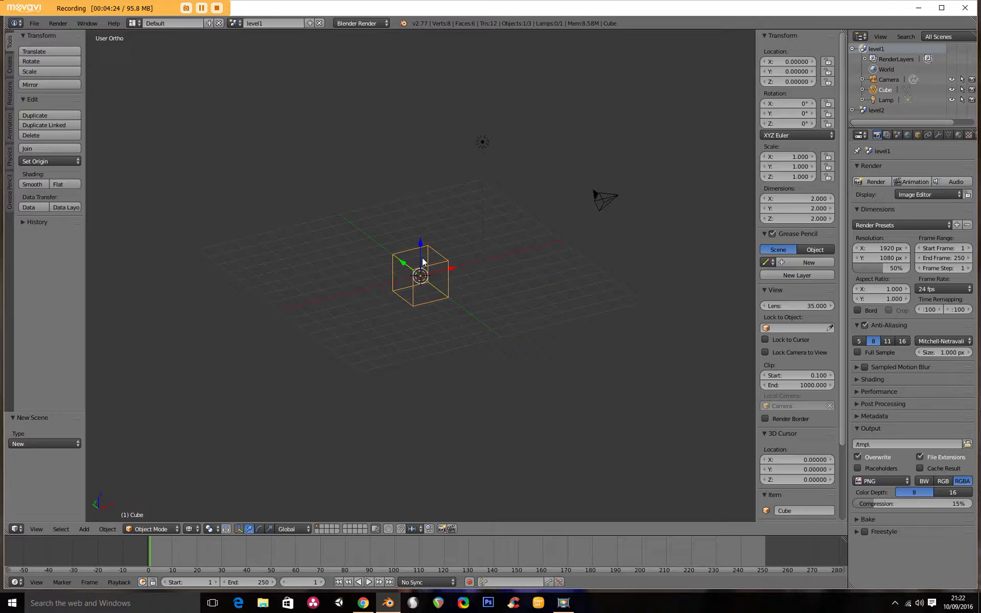
left_click(234, 24)
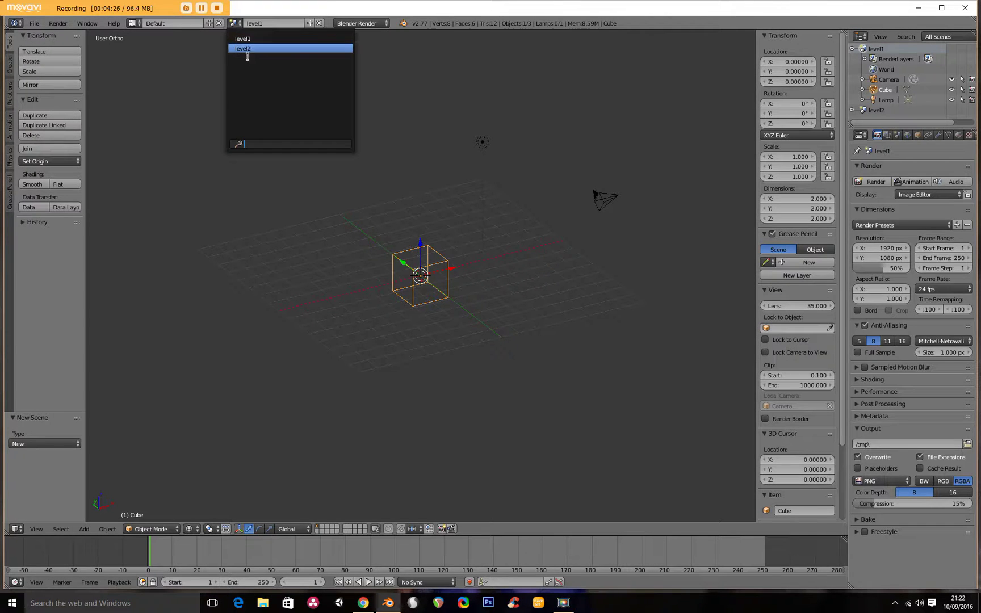
left_click(243, 48)
left_click(233, 23)
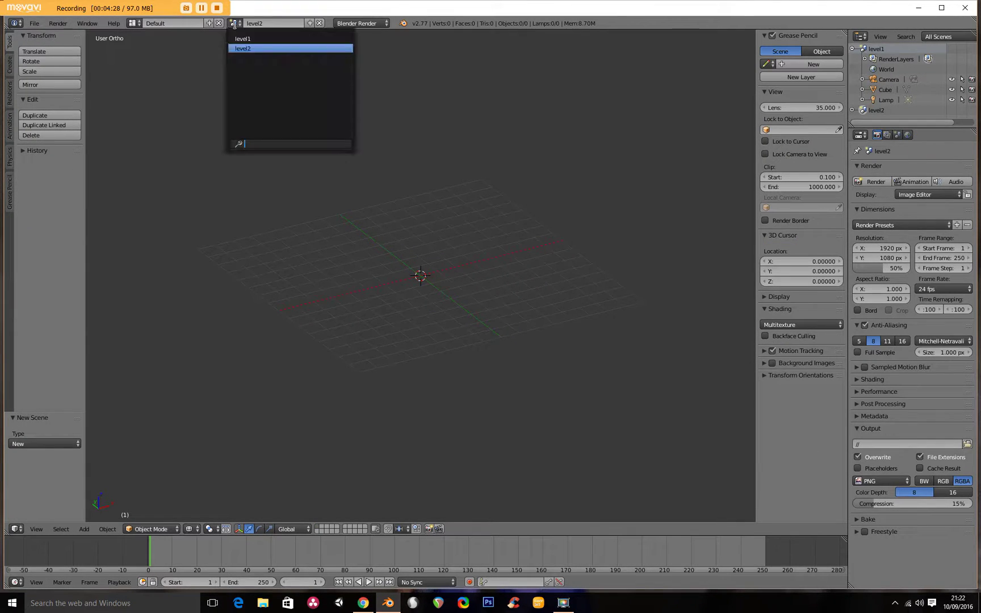
left_click(242, 39)
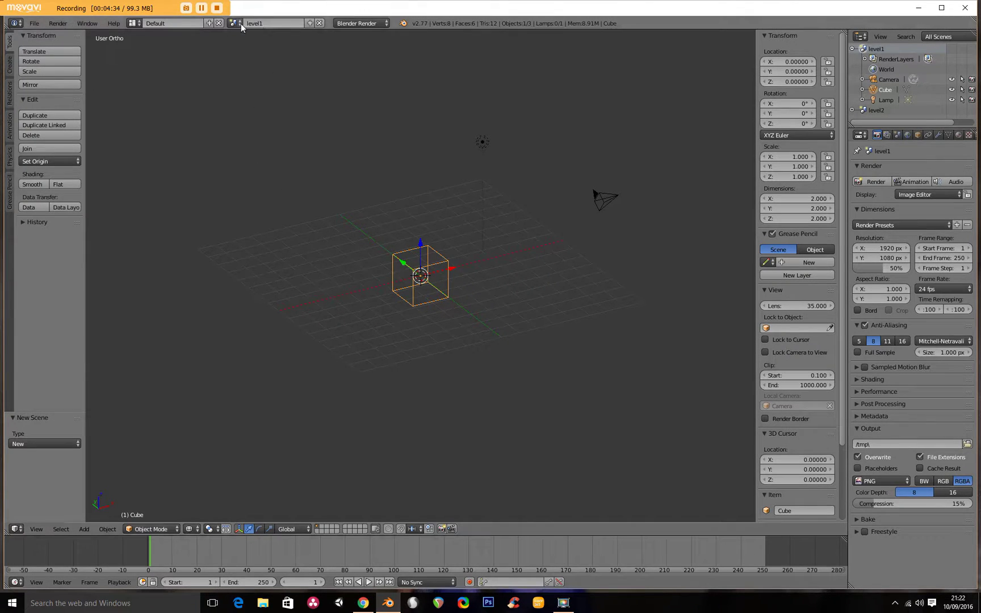
Step: Widen the outliner and properties editors to about twice their width by shrinking the 3D view
left_click(134, 23)
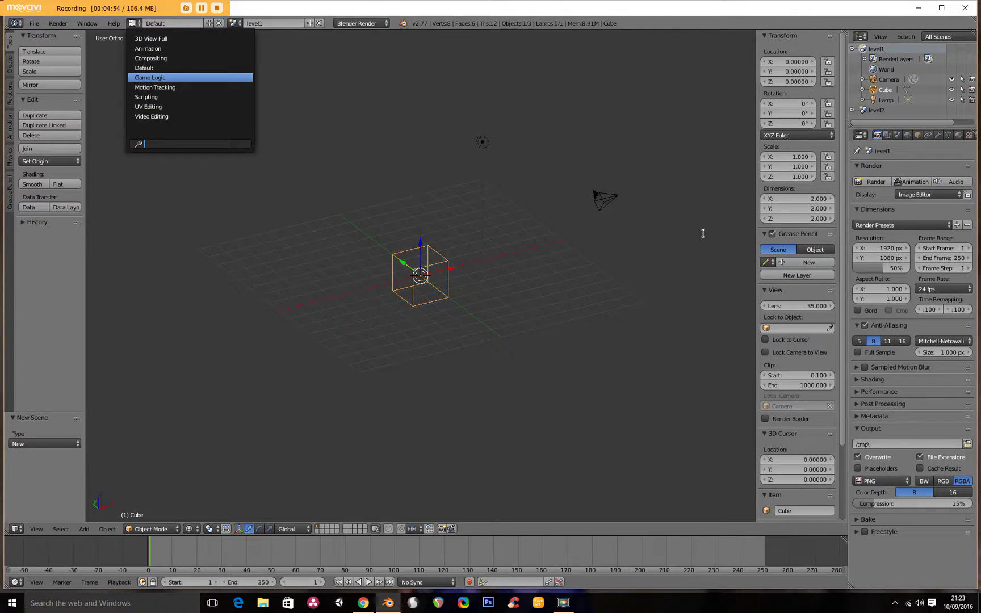
left_click(680, 405)
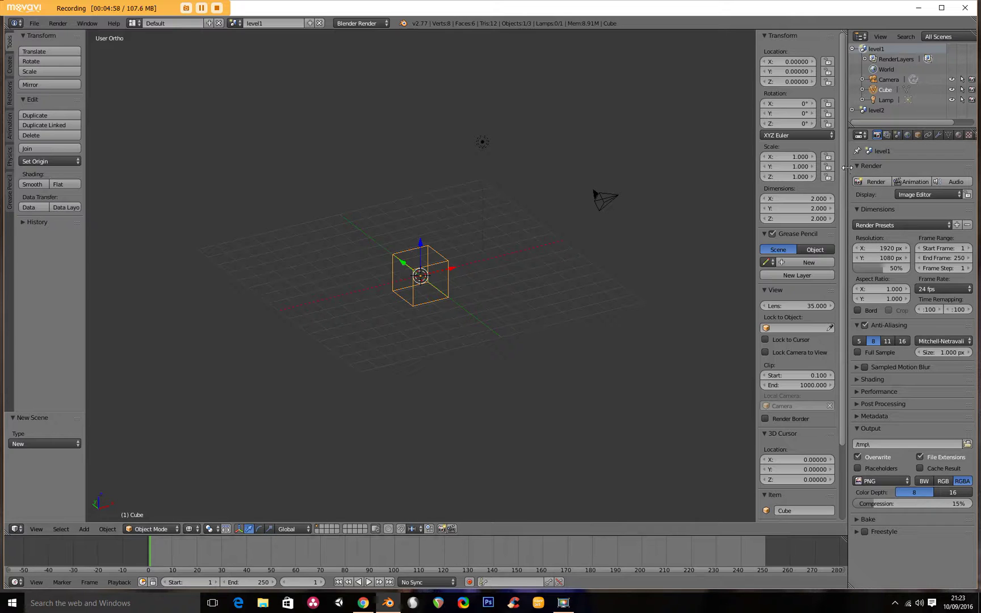
left_click_drag(846, 168, 678, 170)
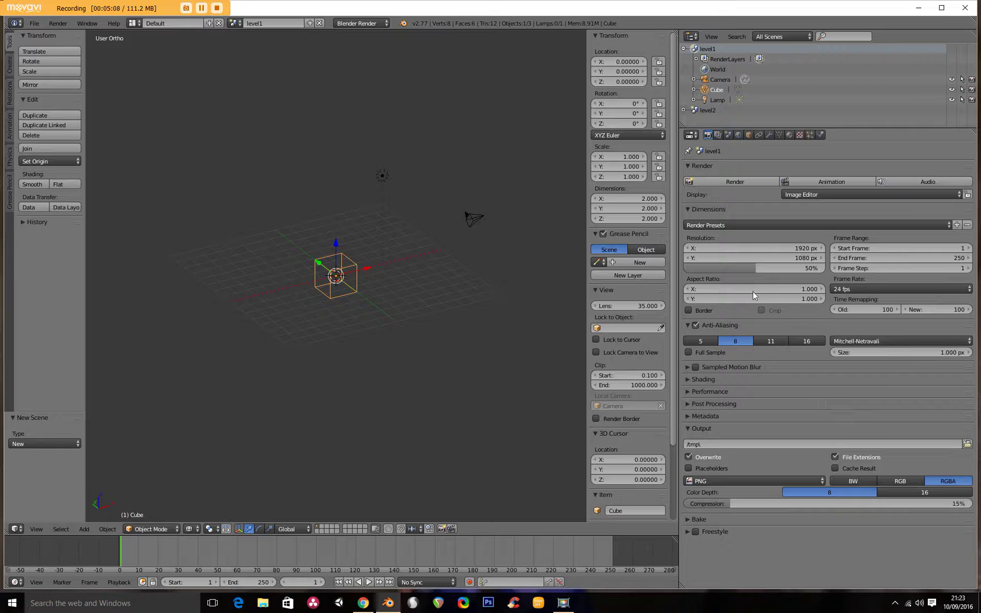
Step: Select the lamp and view the scene through the camera with Solid shading
right_click(382, 176)
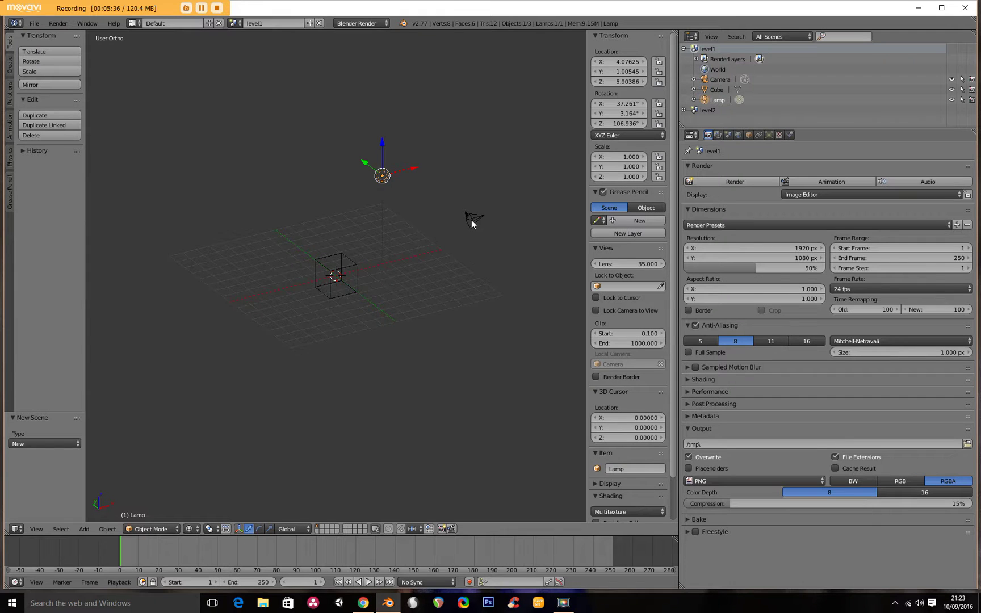
key("KP_0")
scroll(352, 317, "up", 2)
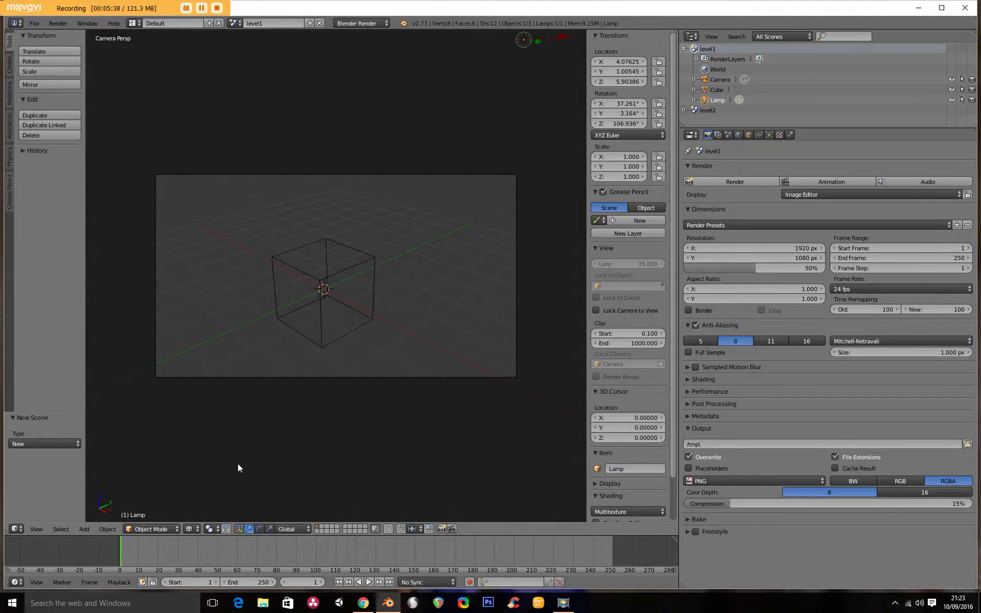
left_click(193, 531)
left_click(206, 496)
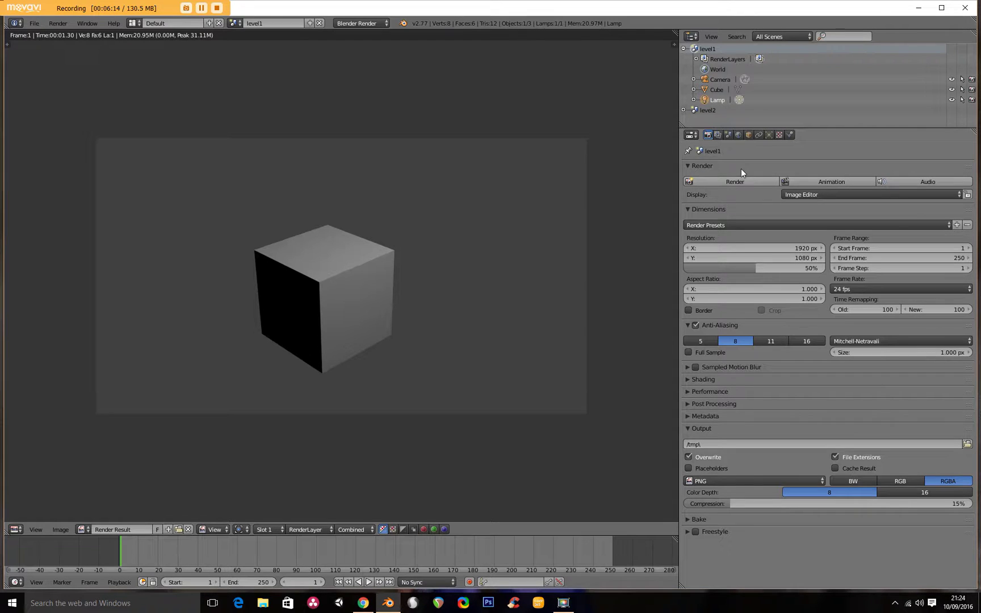
Step: Examine the render layer and scene settings of level1, and compare them with level2's scene settings before returning to level1
left_click(718, 135)
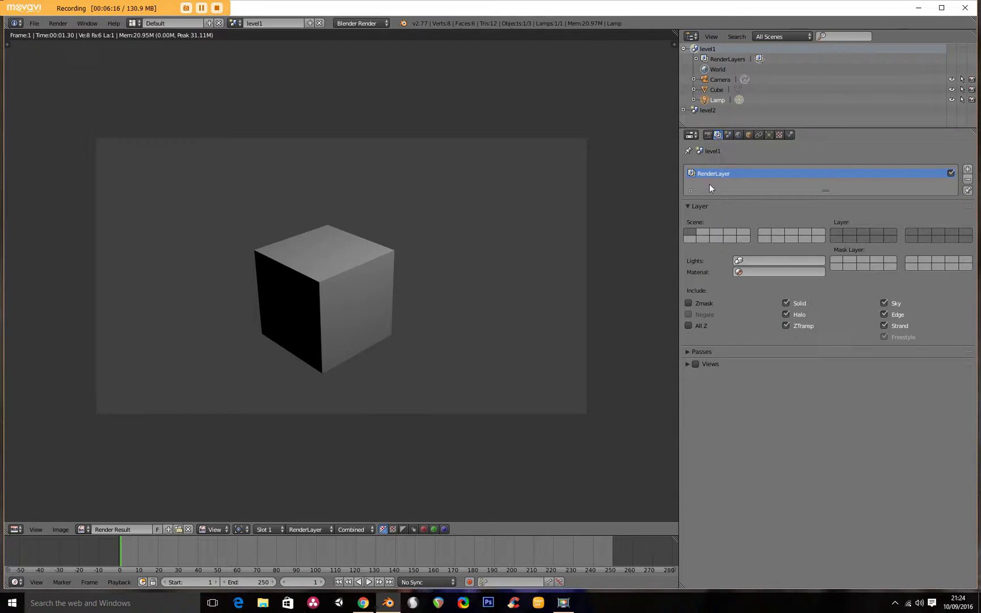
left_click(727, 135)
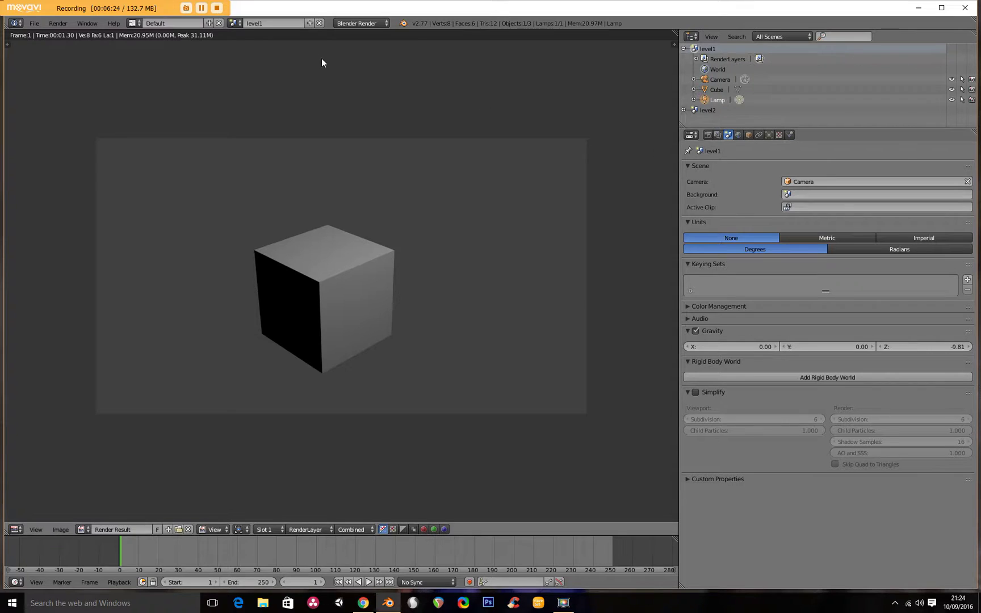
left_click(241, 26)
left_click(249, 45)
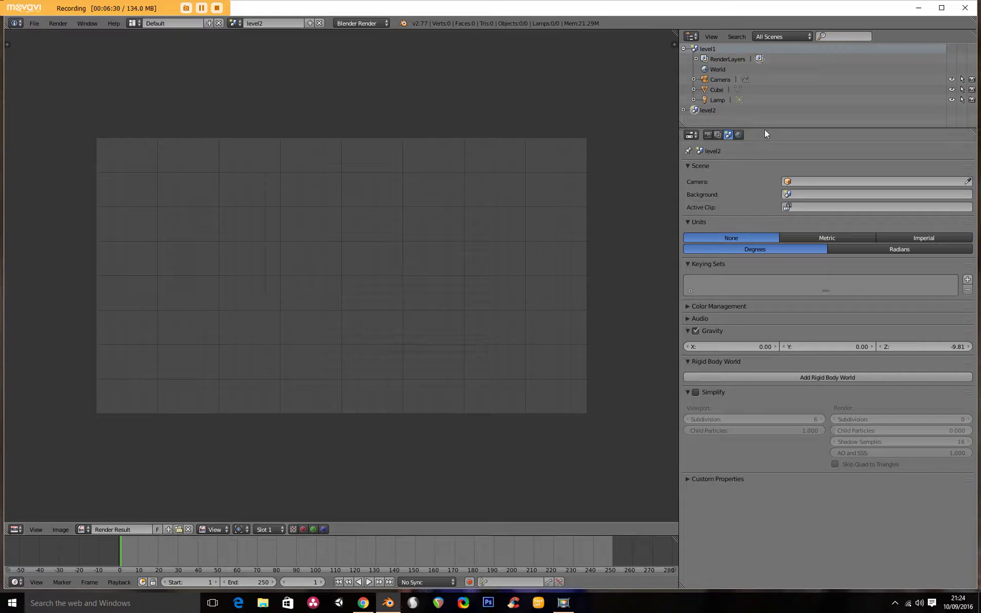
left_click(234, 24)
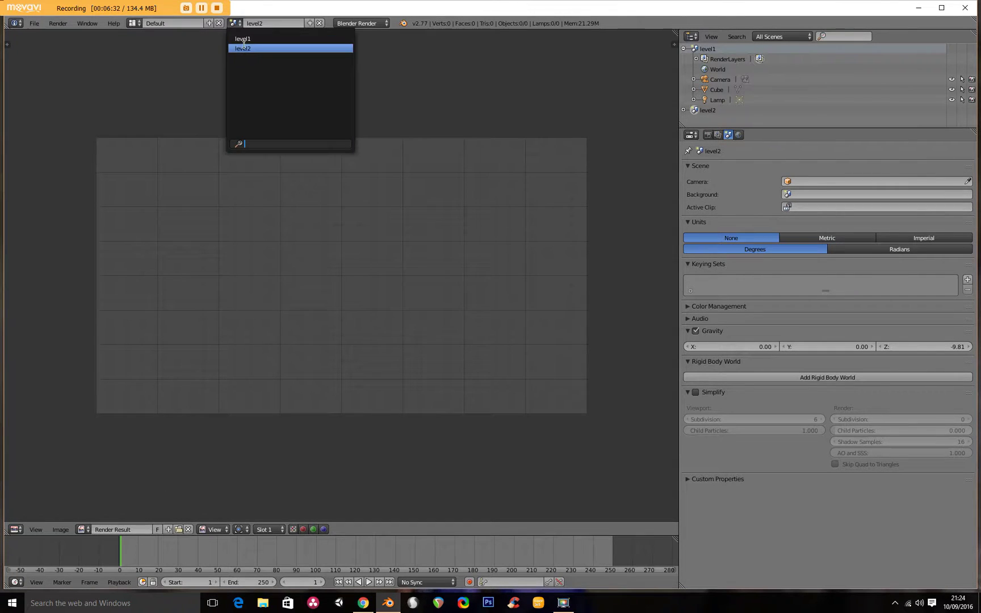
left_click(244, 36)
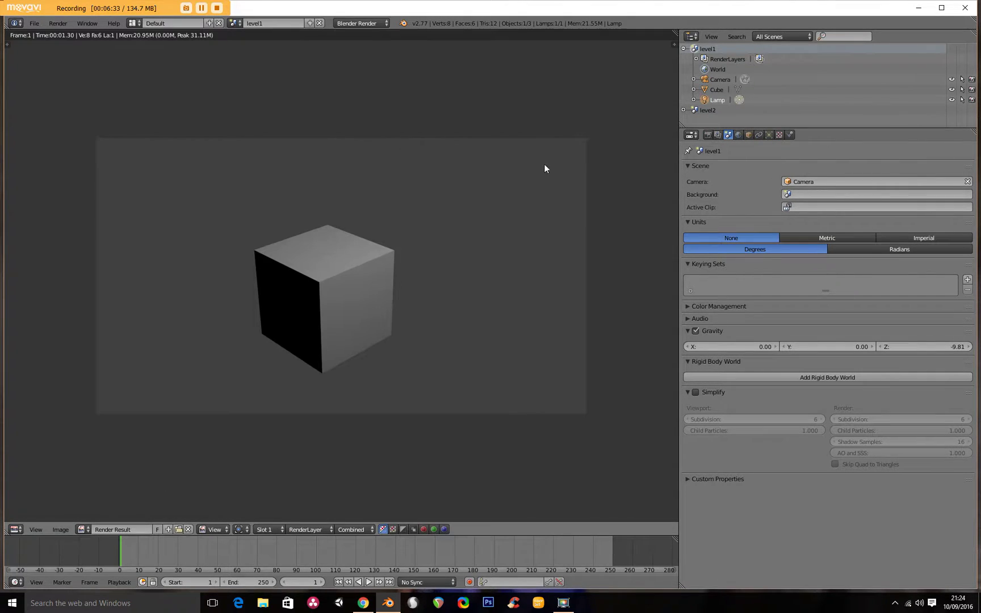
Step: Examine the world settings and the object settings of the cube and the lamp in level1
left_click(738, 134)
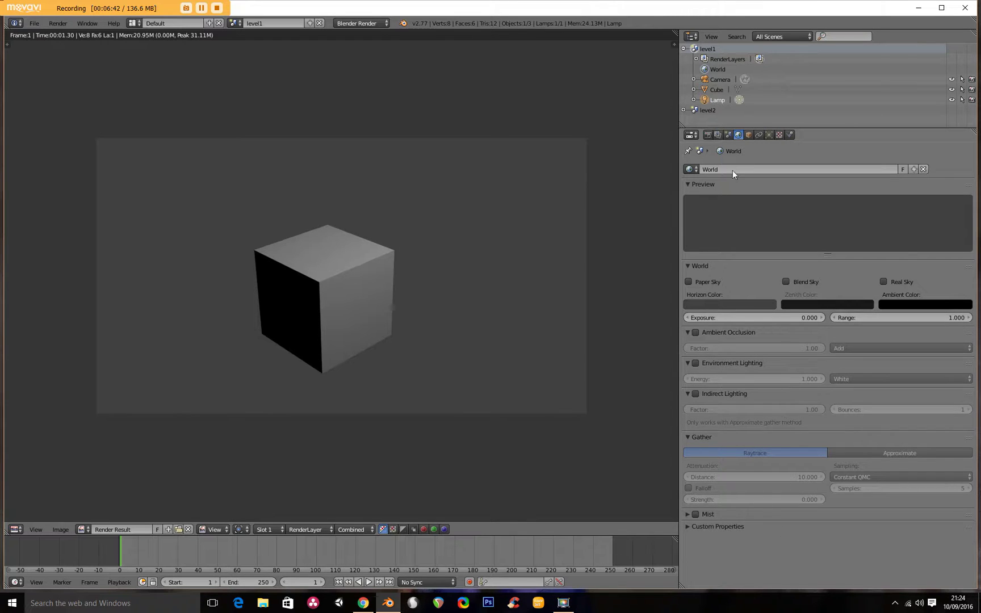
left_click(749, 135)
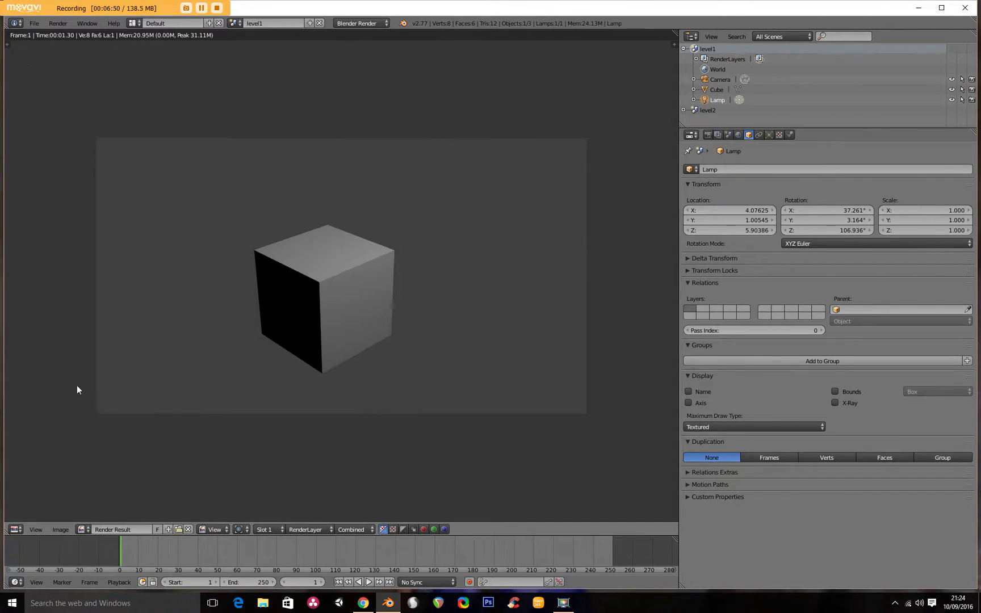
left_click(716, 90)
left_click(718, 99)
Step: Switch the image editor showing the render result back to a 3D View
left_click(18, 530)
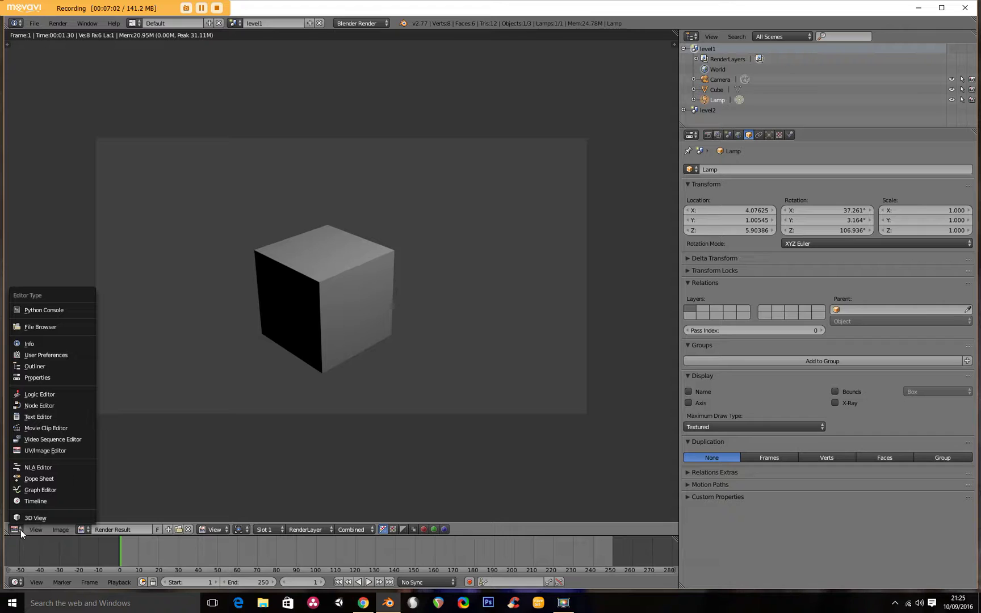
key("Escape")
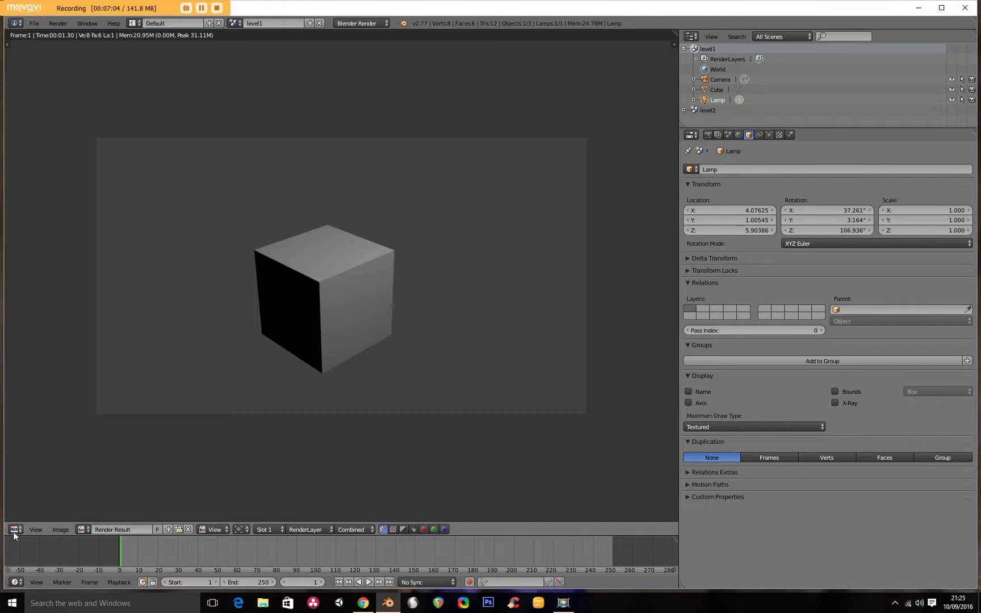
left_click(15, 529)
left_click(45, 517)
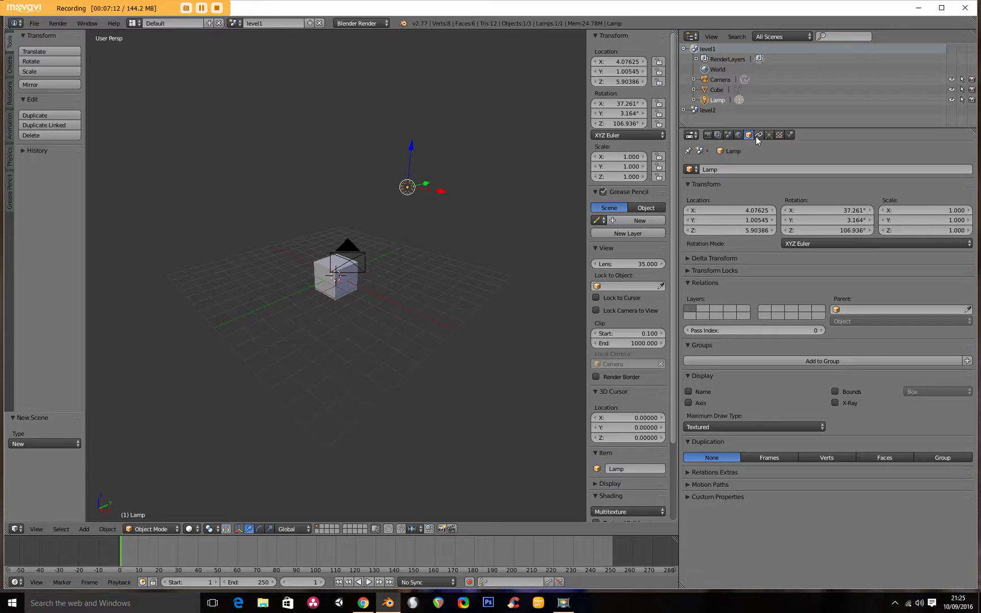
Step: Examine the cube's object settings, and select the lamp to look through its available object constraints
left_click(717, 89)
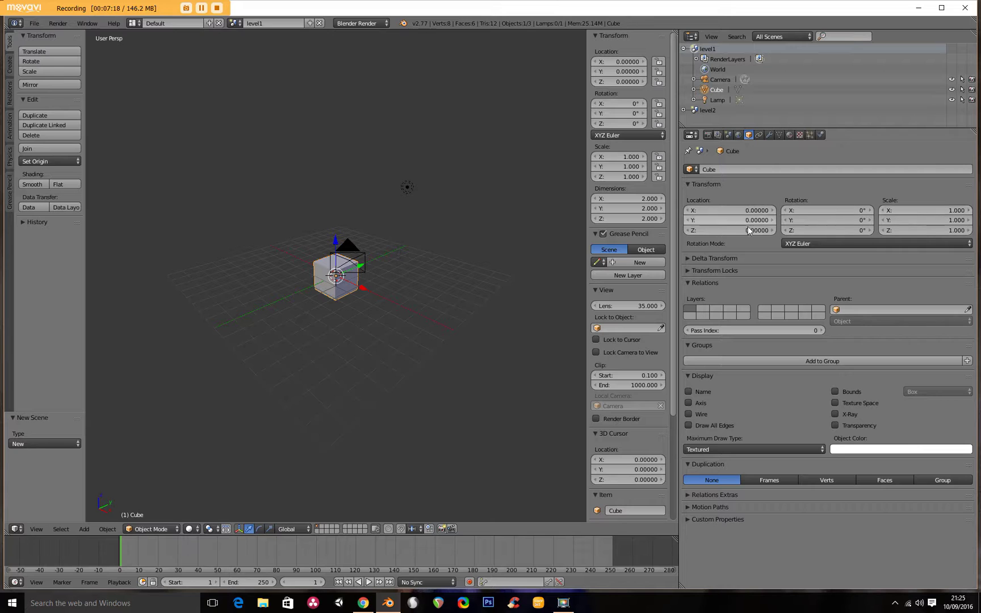
right_click(408, 188)
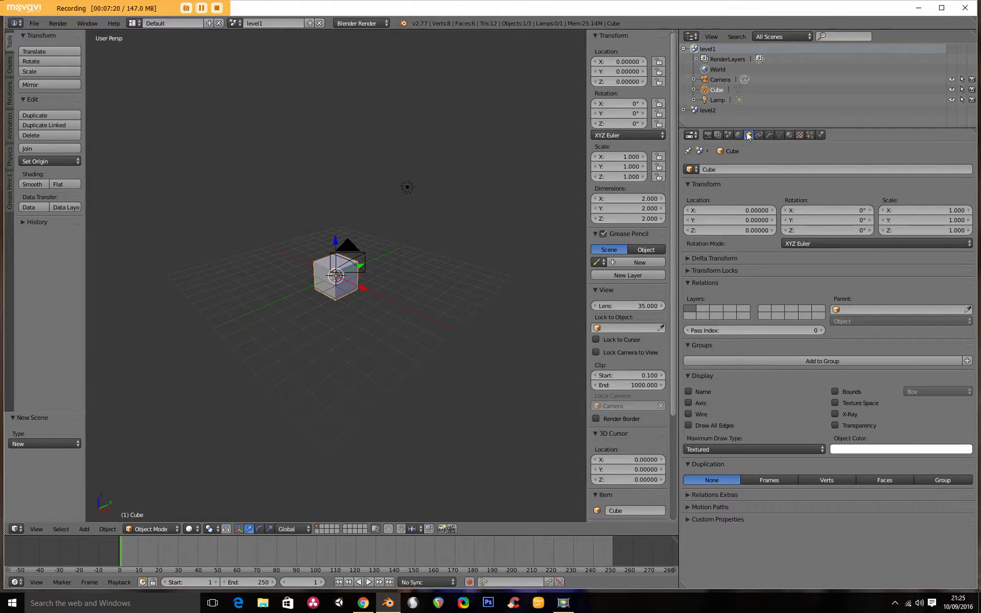
left_click(758, 135)
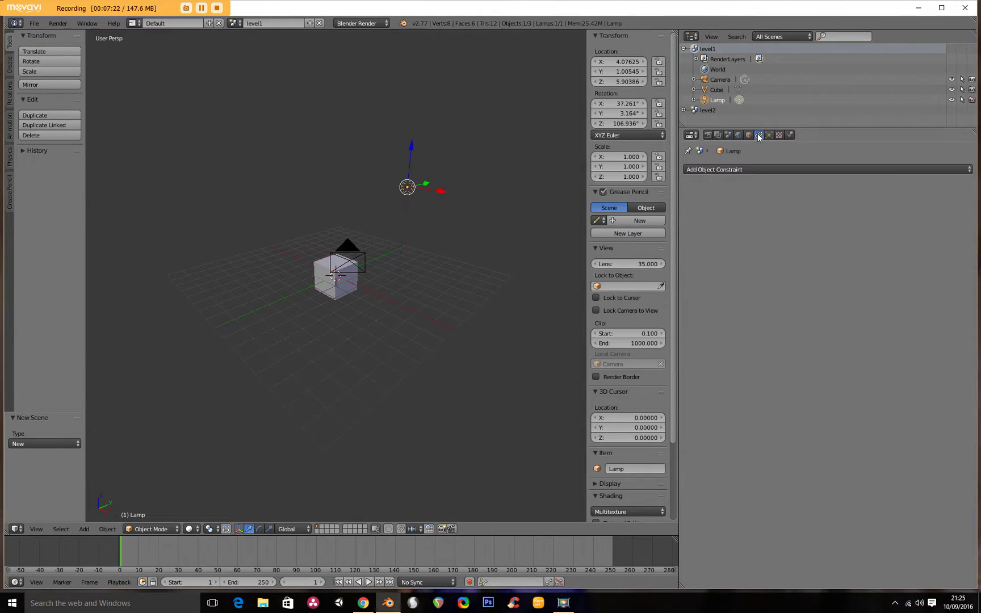
left_click(807, 166)
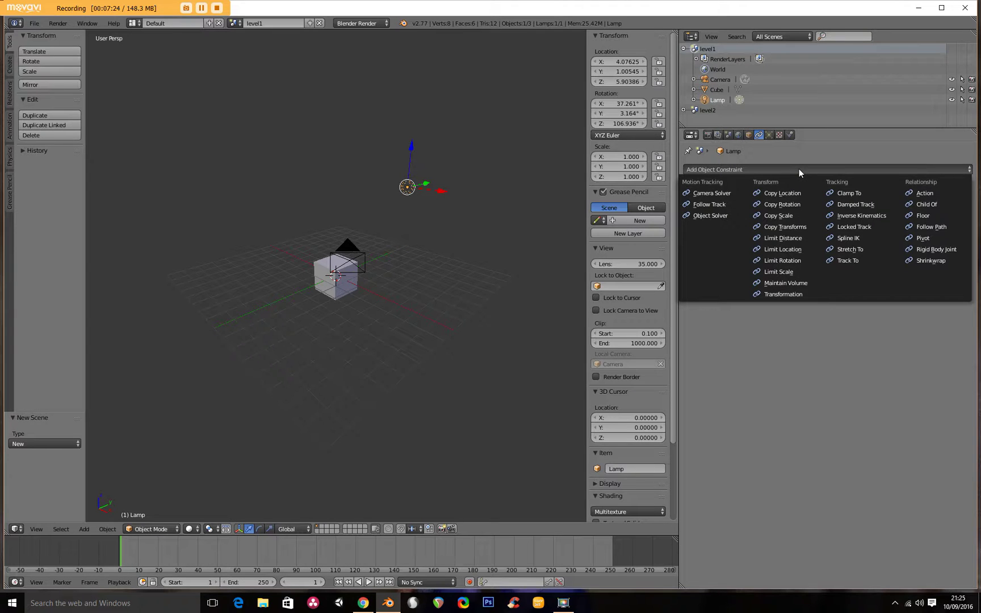
left_click(777, 170)
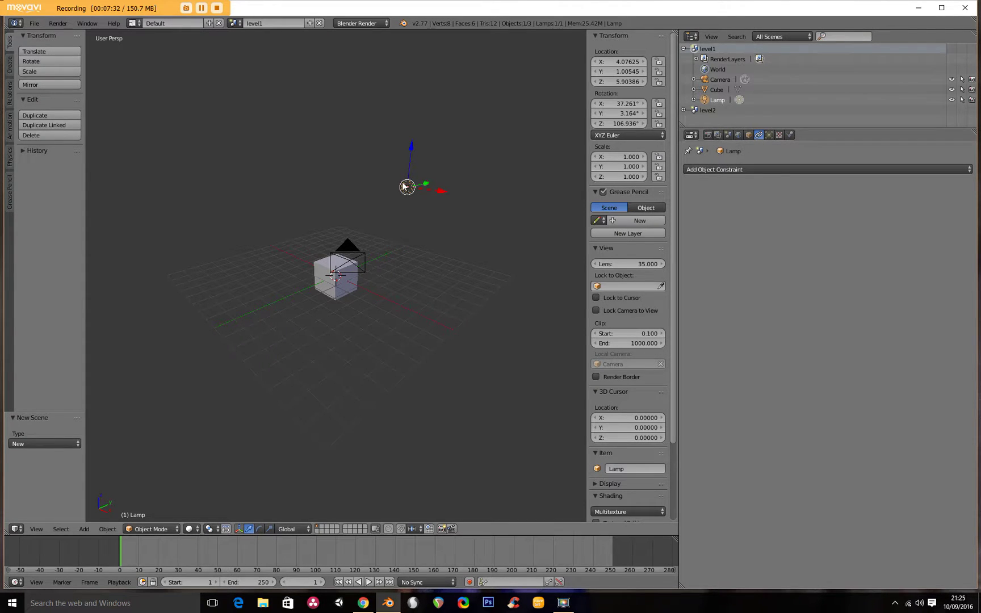
Step: Change the lamp's light colour to blue and set its energy to 4.990
left_click(769, 134)
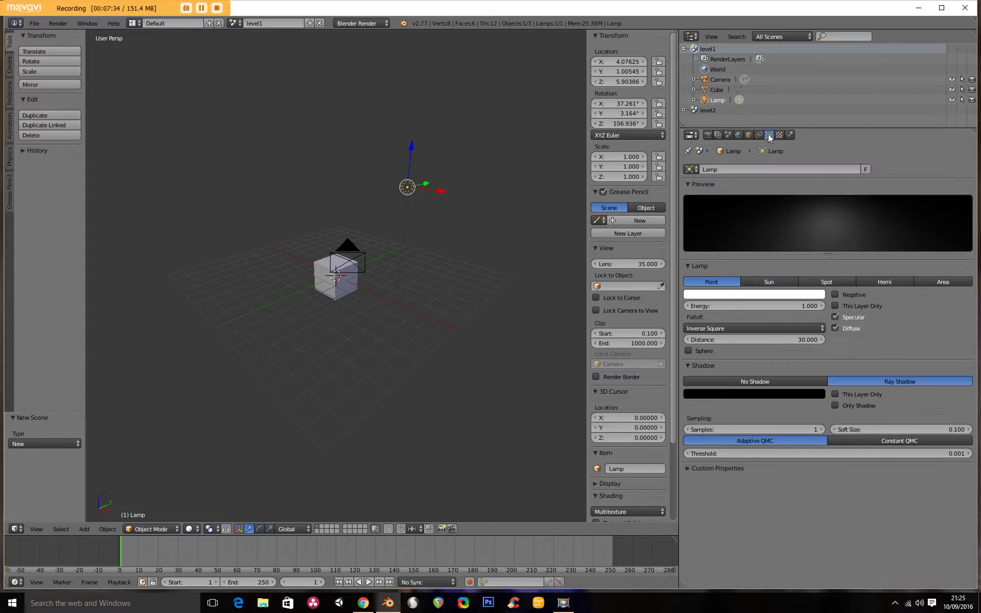
left_click(759, 293)
left_click(733, 189)
left_click_drag(733, 189, 754, 169)
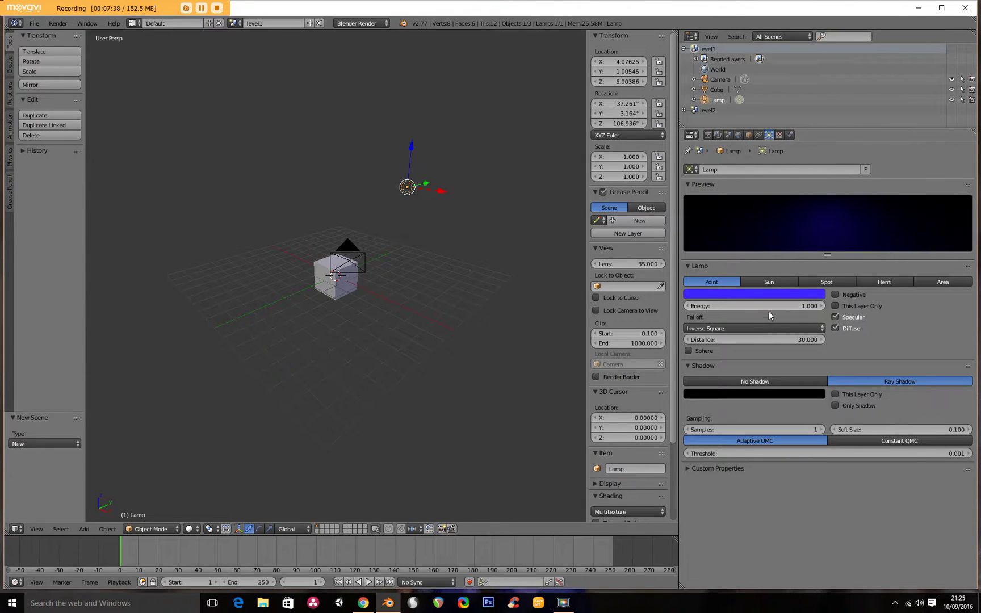
left_click_drag(748, 306, 852, 306)
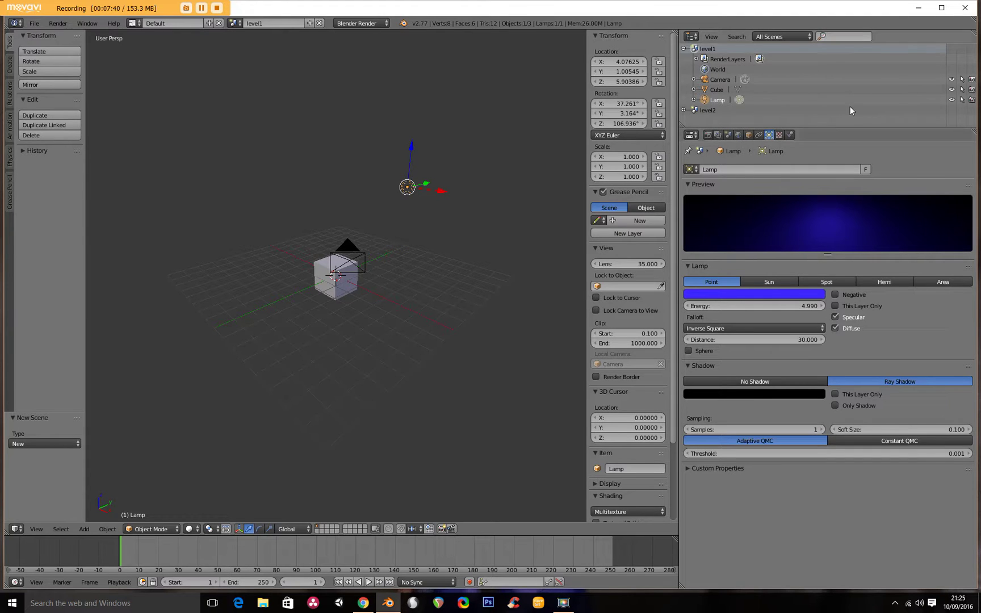
Step: Examine the lamp's texture and physics settings, and go back through each settings category to the render settings
left_click(780, 135)
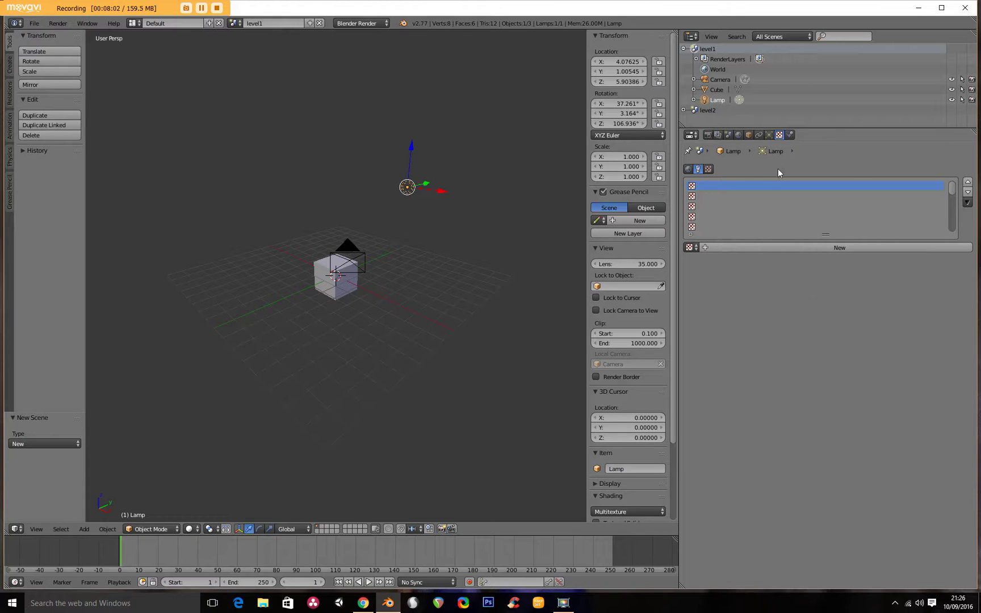
left_click(791, 134)
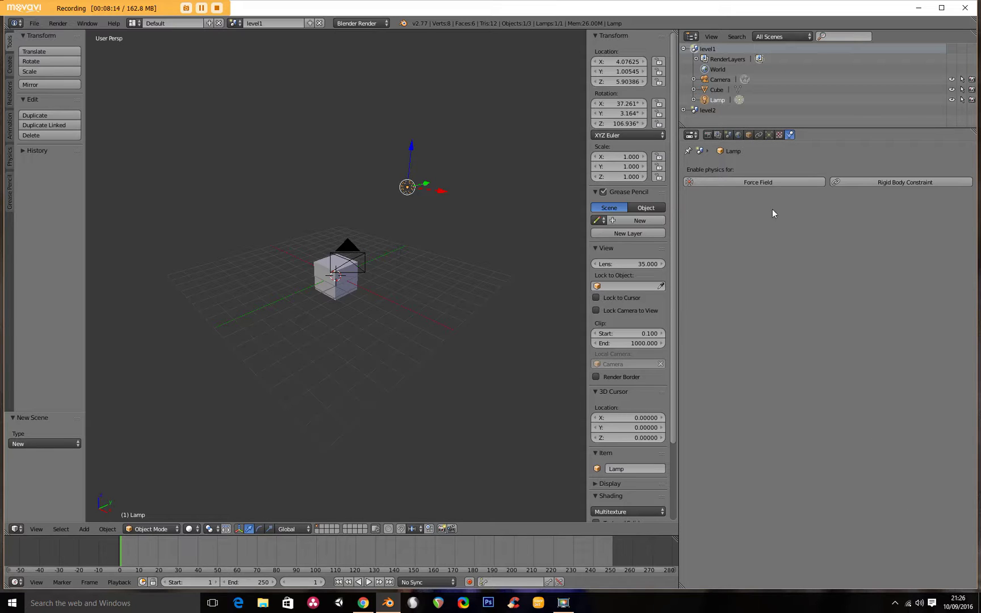
left_click(777, 135)
left_click(768, 135)
left_click(758, 136)
left_click(748, 135)
left_click(738, 135)
left_click(728, 135)
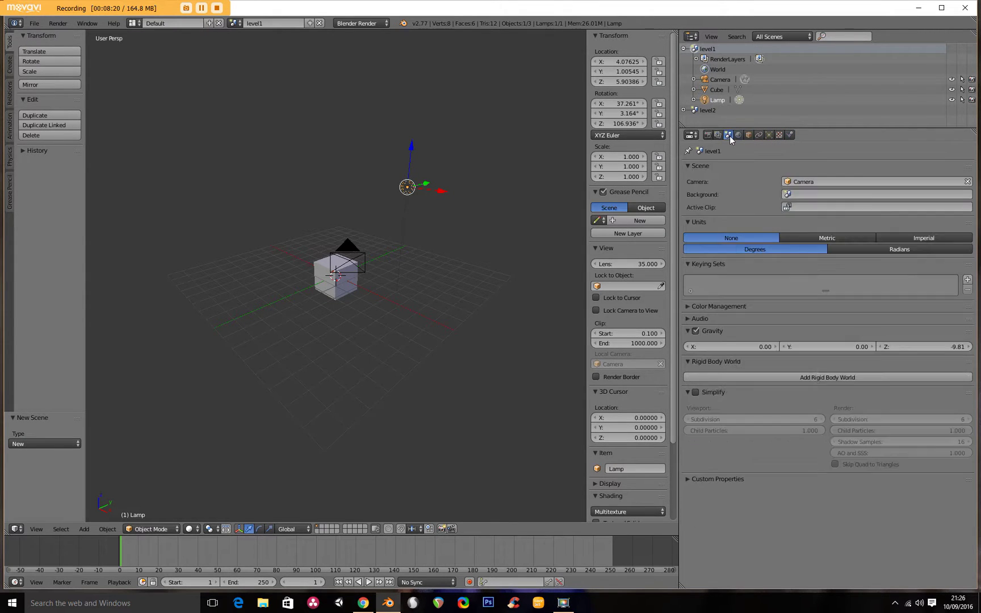
left_click(718, 135)
left_click(707, 135)
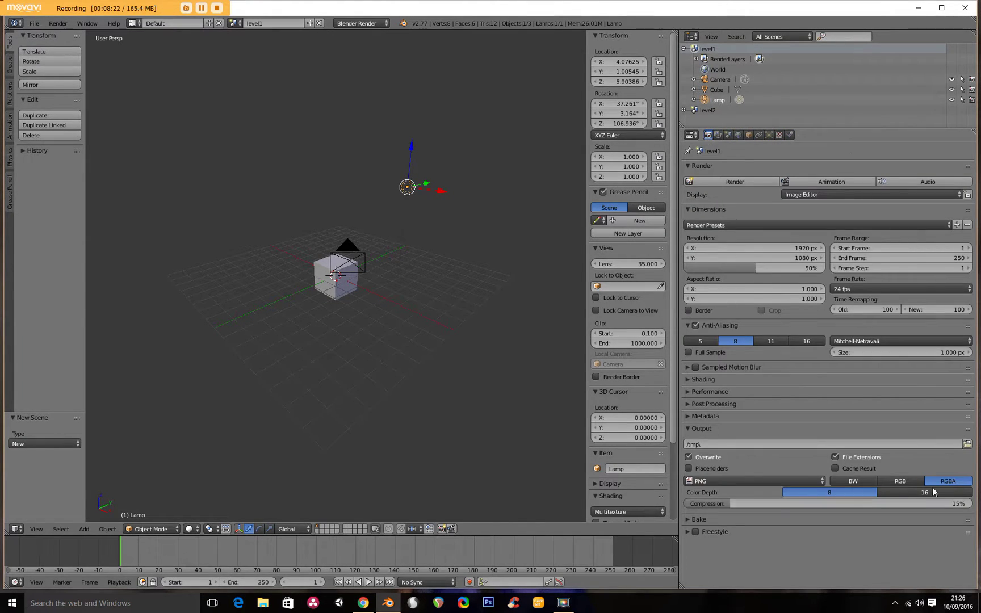
Step: Examine the cube's particle and physics settings and compare its physics options with the lamp's, finishing with the cube selected
right_click(348, 298)
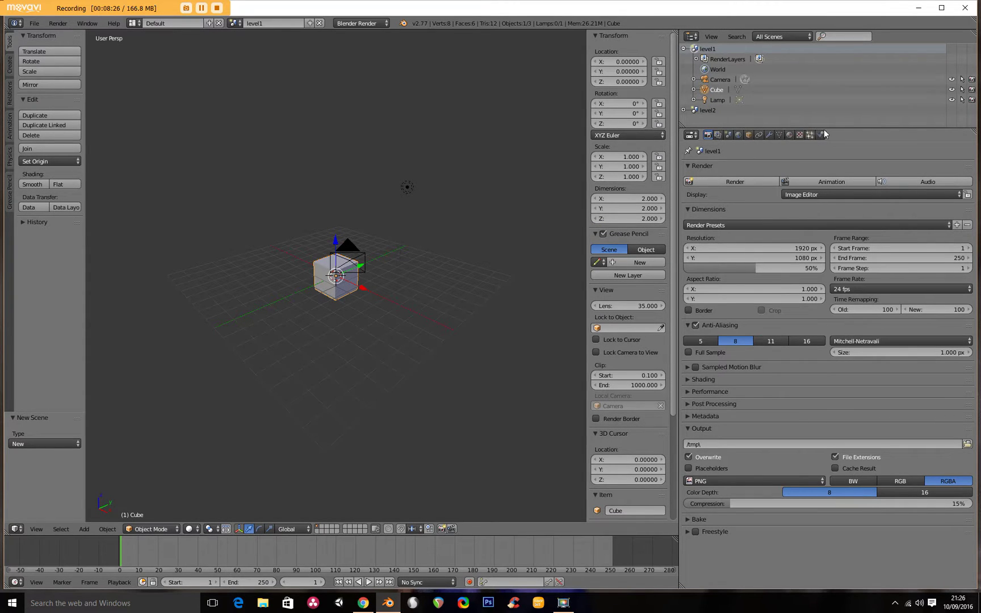
left_click(810, 136)
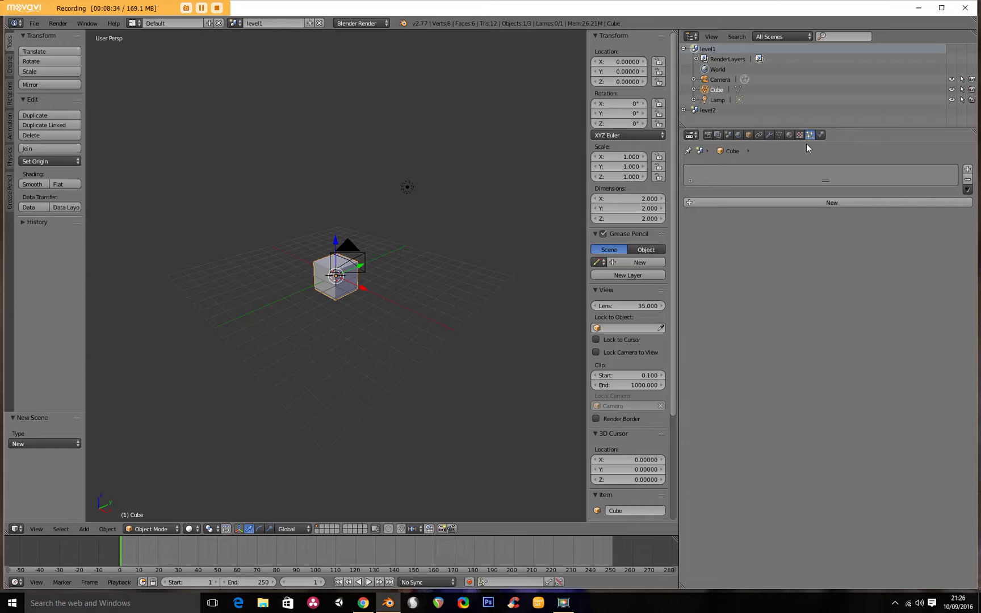
left_click(820, 136)
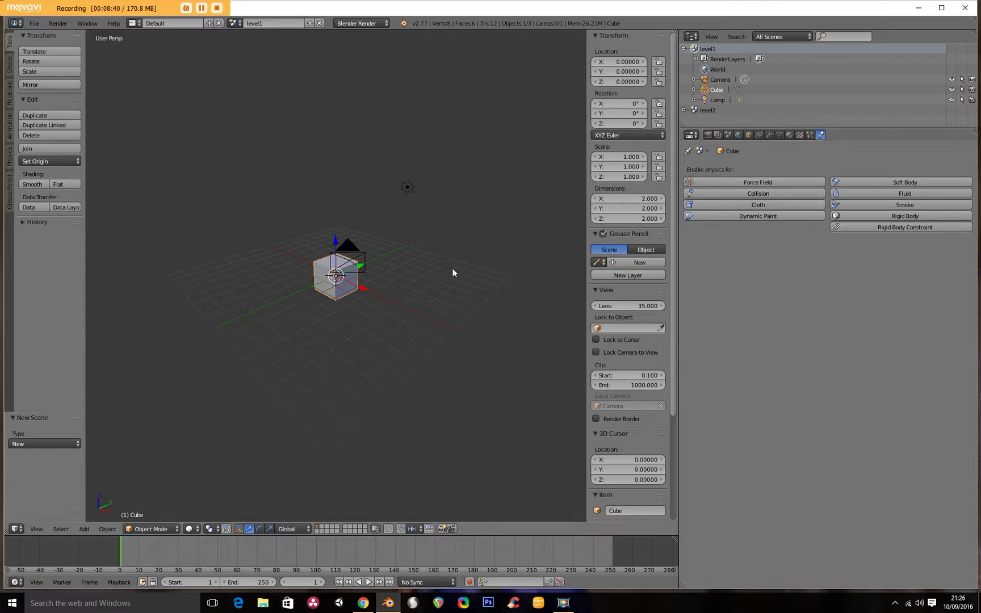
right_click(406, 188)
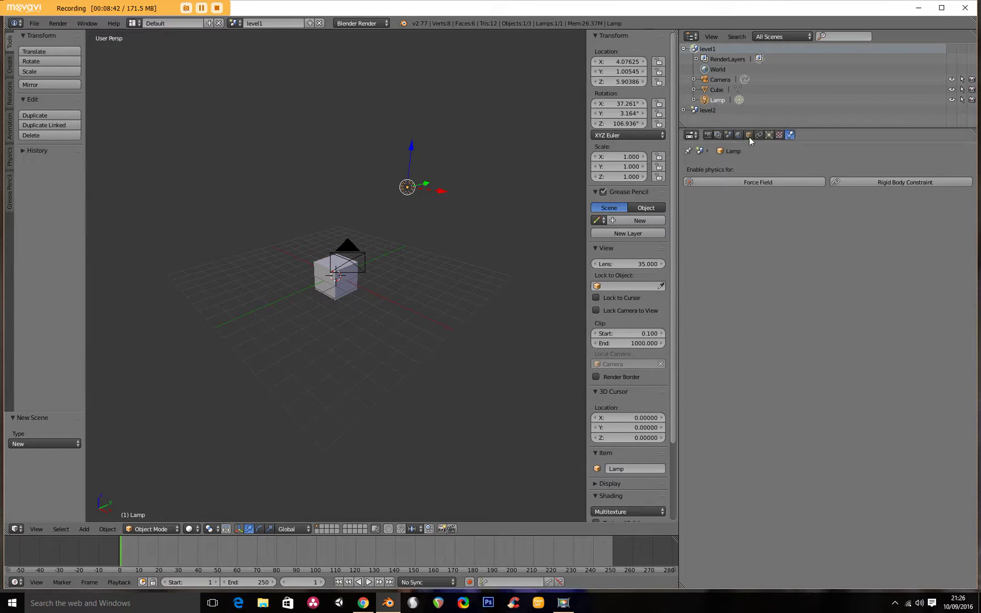
right_click(338, 291)
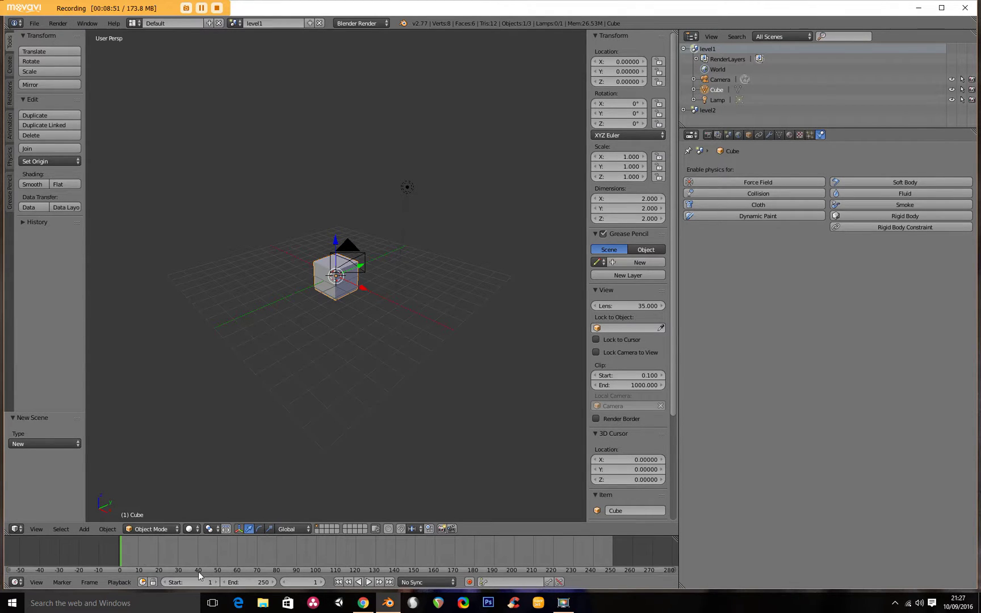
Step: Set the frame rate of level1 to 25 fps in the render settings
left_click(707, 134)
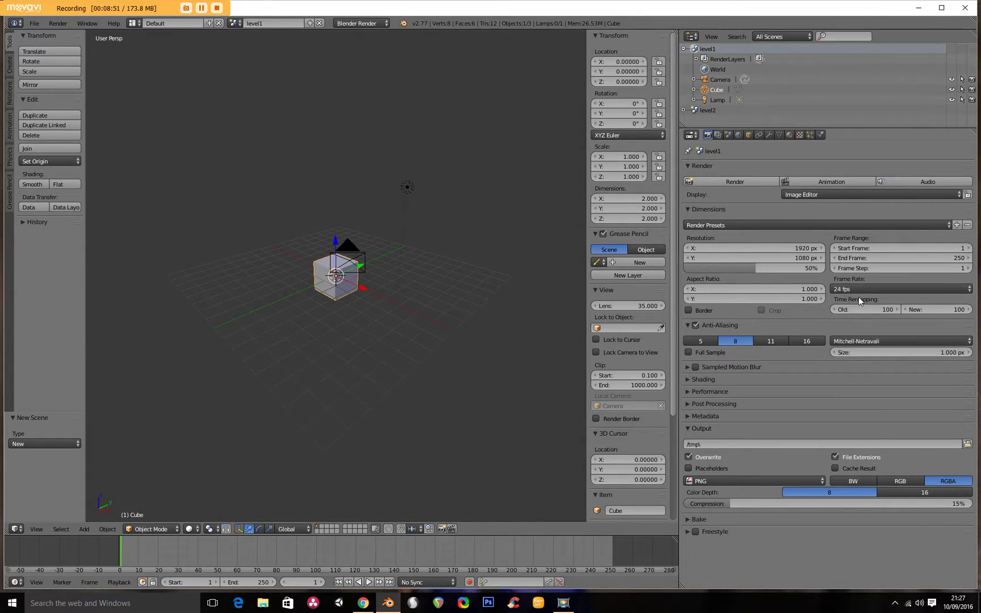
left_click(850, 291)
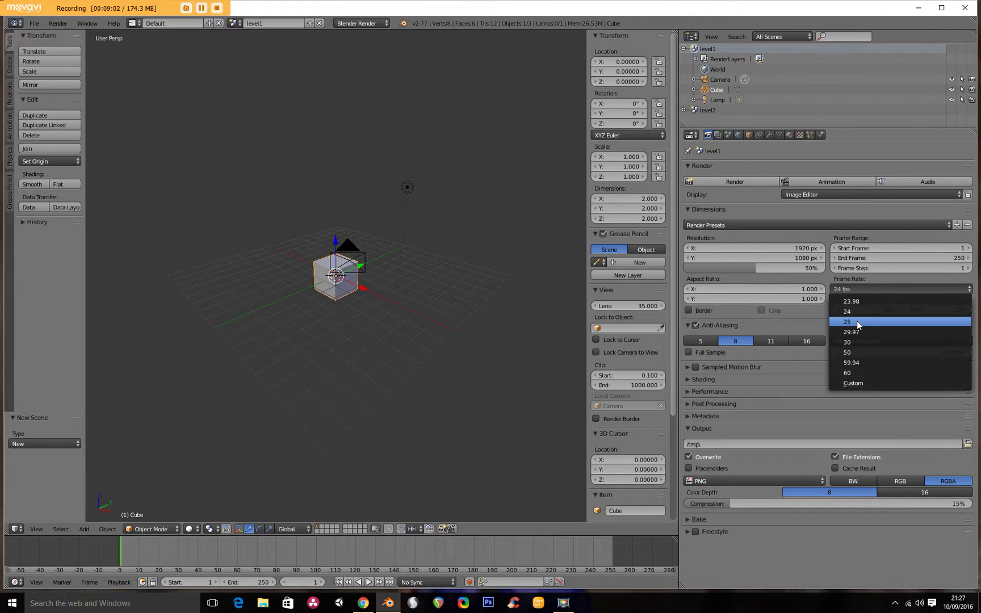
left_click(857, 323)
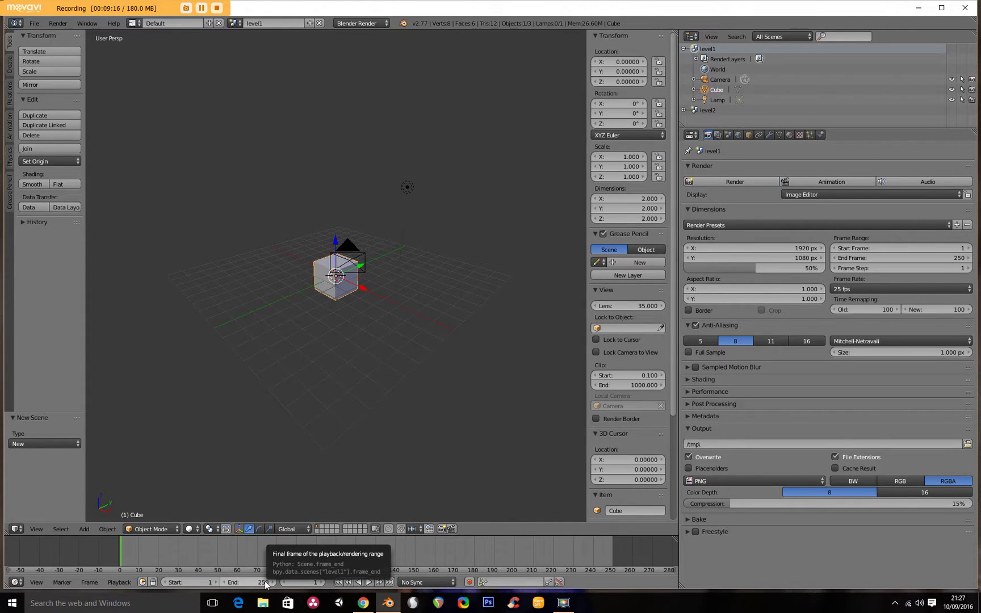
Step: Play the animation along the timeline, stop and return to frame 1, and play it again up to frame 250
key("alt+a")
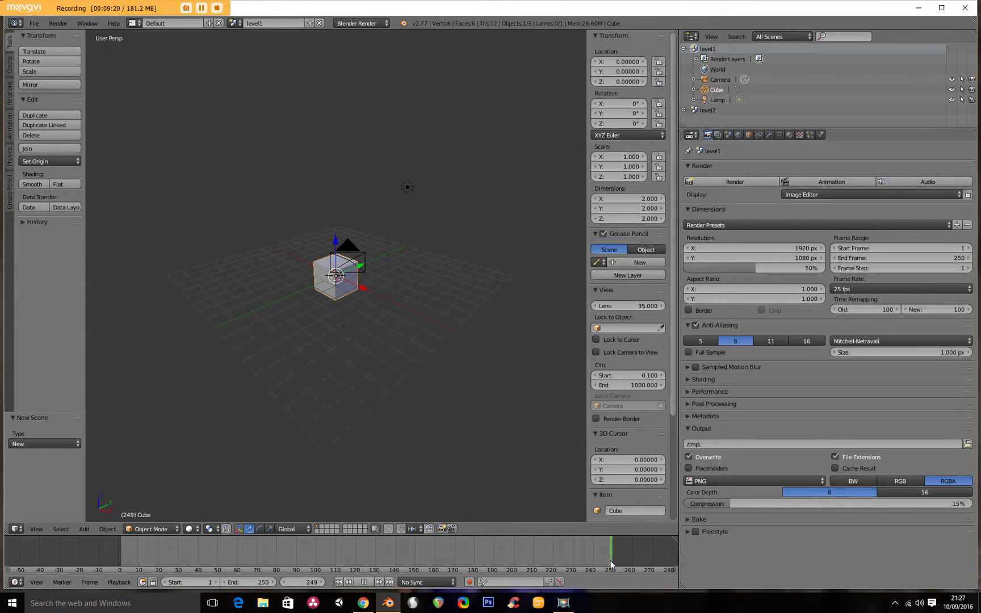
left_click(125, 562)
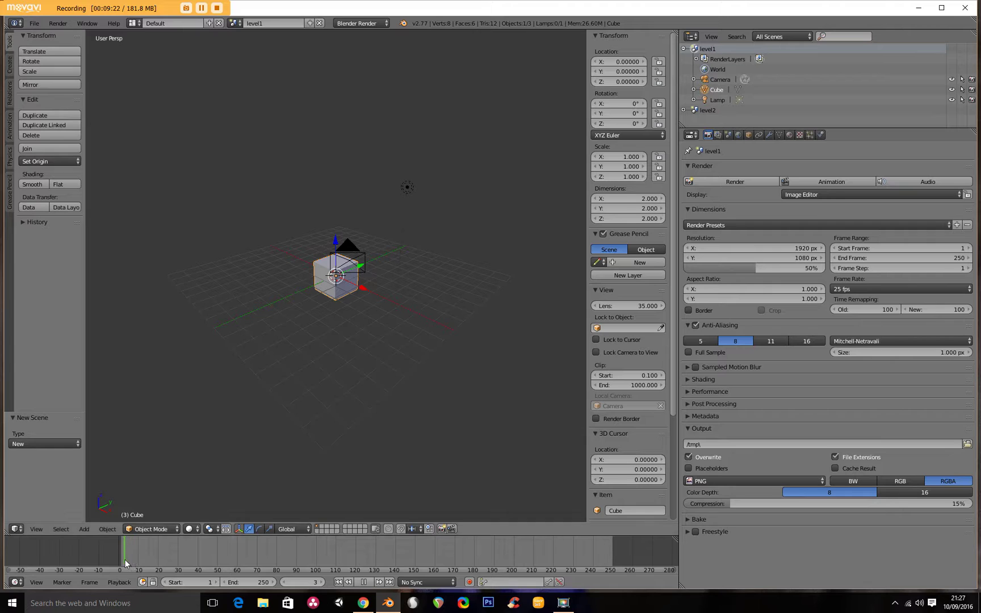
left_click_drag(145, 554, 120, 552)
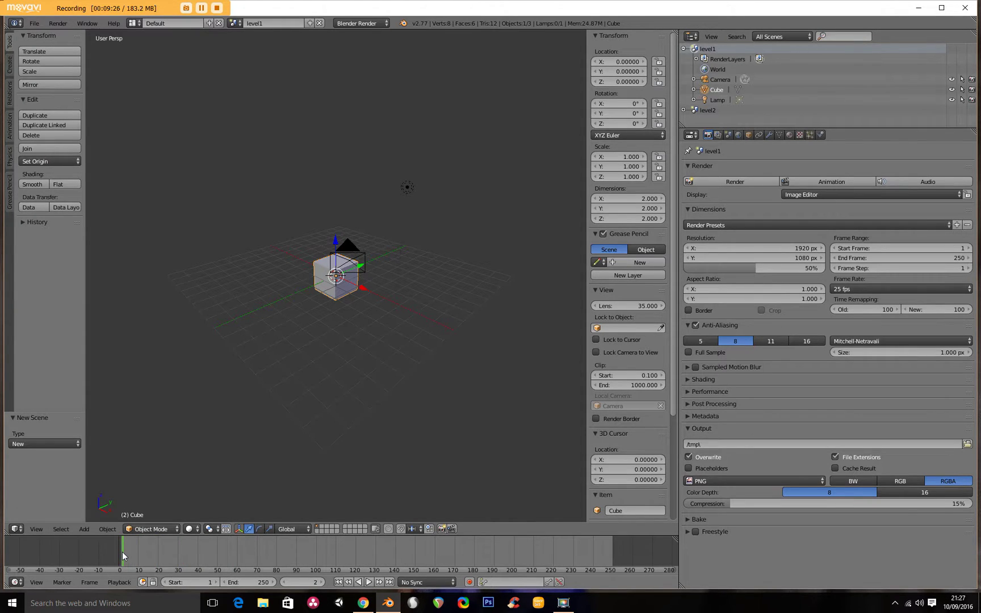
left_click(120, 551)
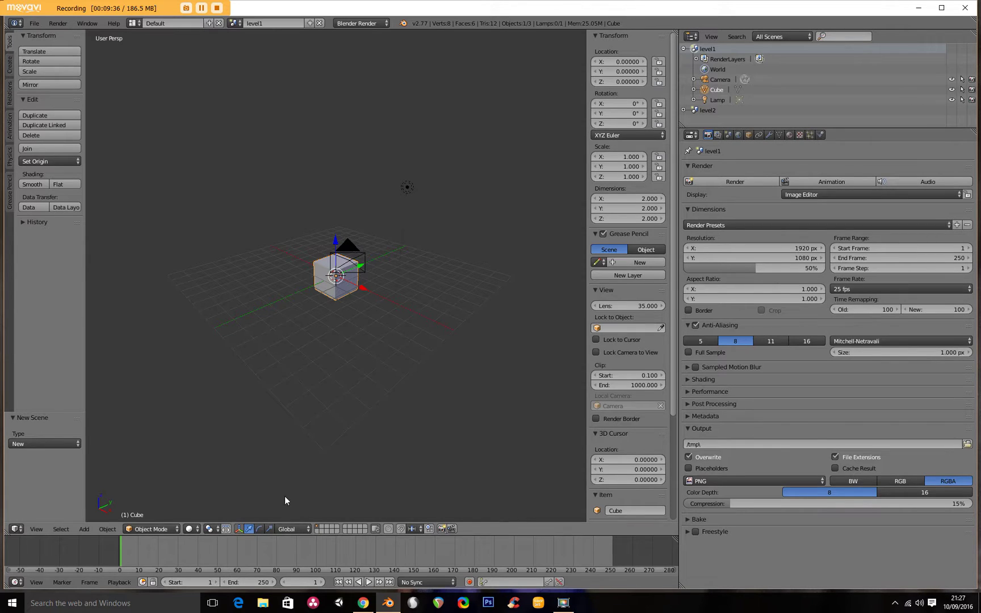
key("alt+a")
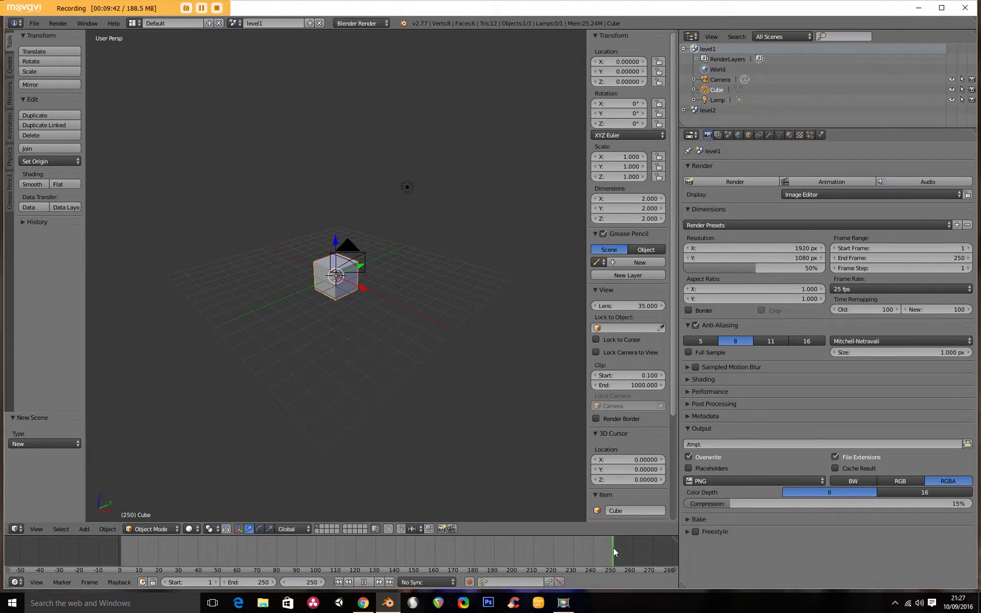
Step: Stop the animation playback at frame 236 and view the cube in the 3D View Full screen layout
key("alt+a")
key("alt+a")
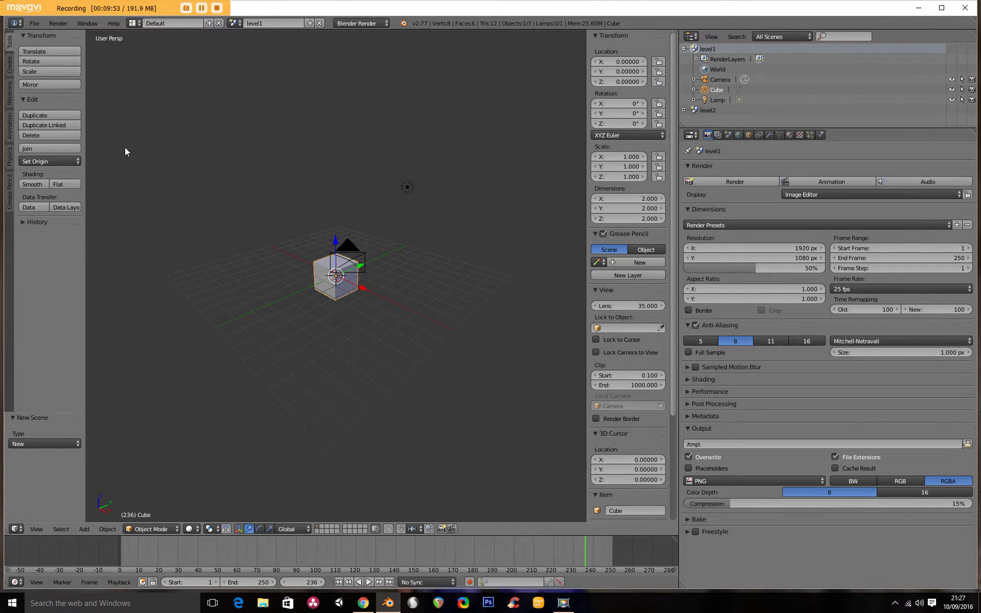
left_click(133, 25)
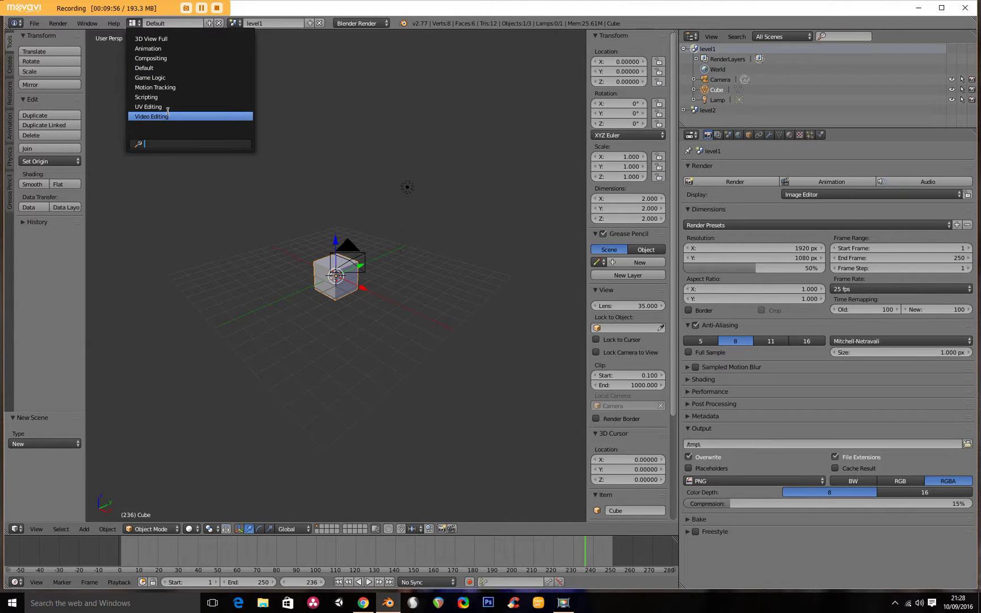
left_click(152, 39)
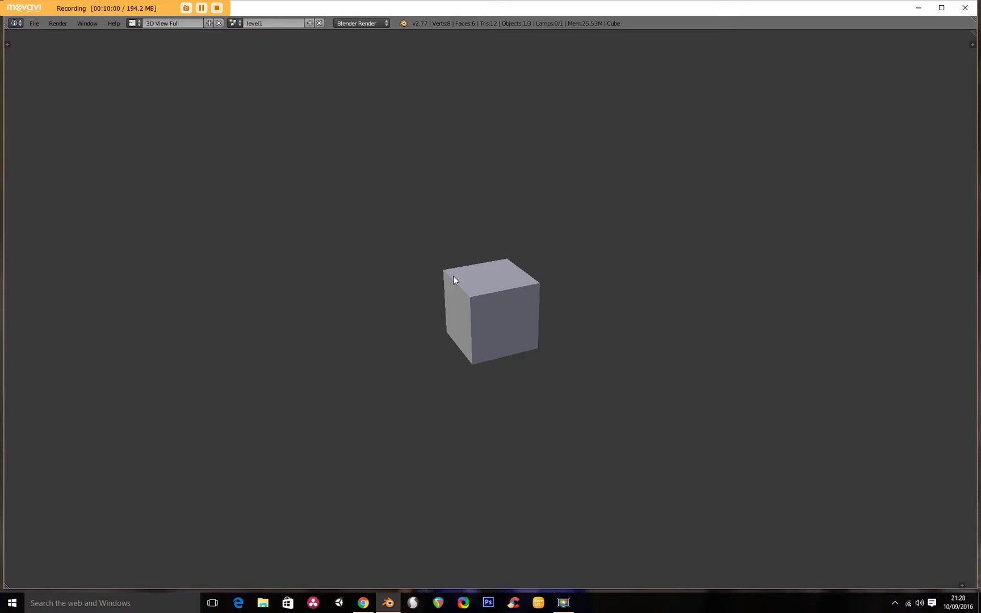
middle_click_drag(508, 330, 590, 224)
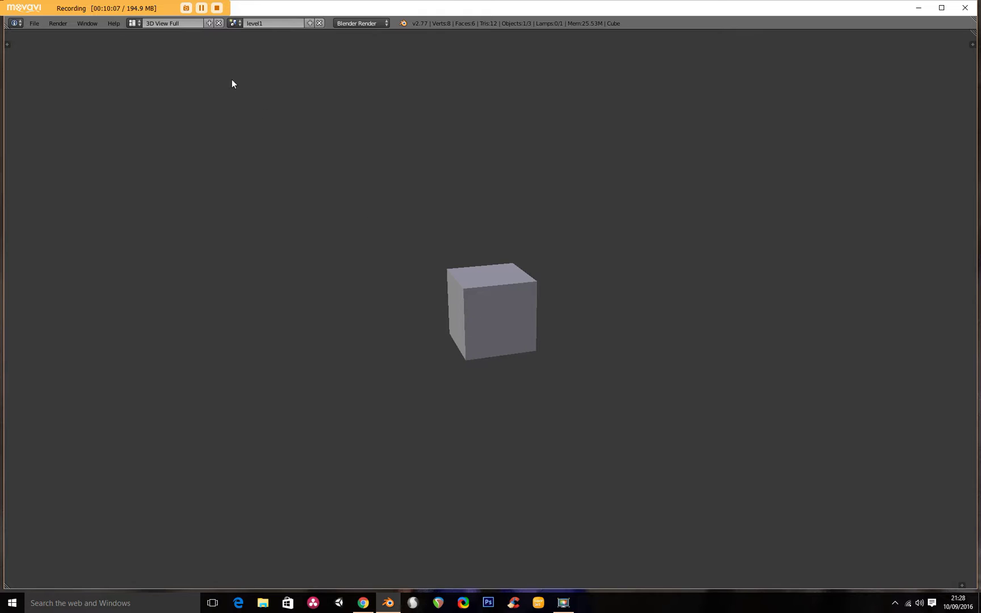
Step: View the Animation and Compositing screen layouts and return to the Default layout
left_click(132, 23)
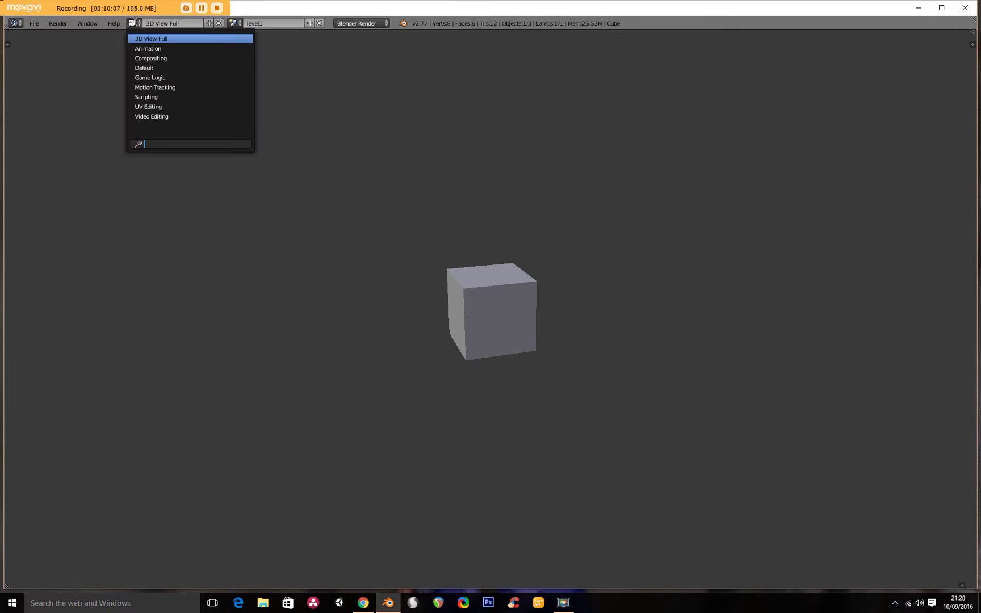
left_click(152, 49)
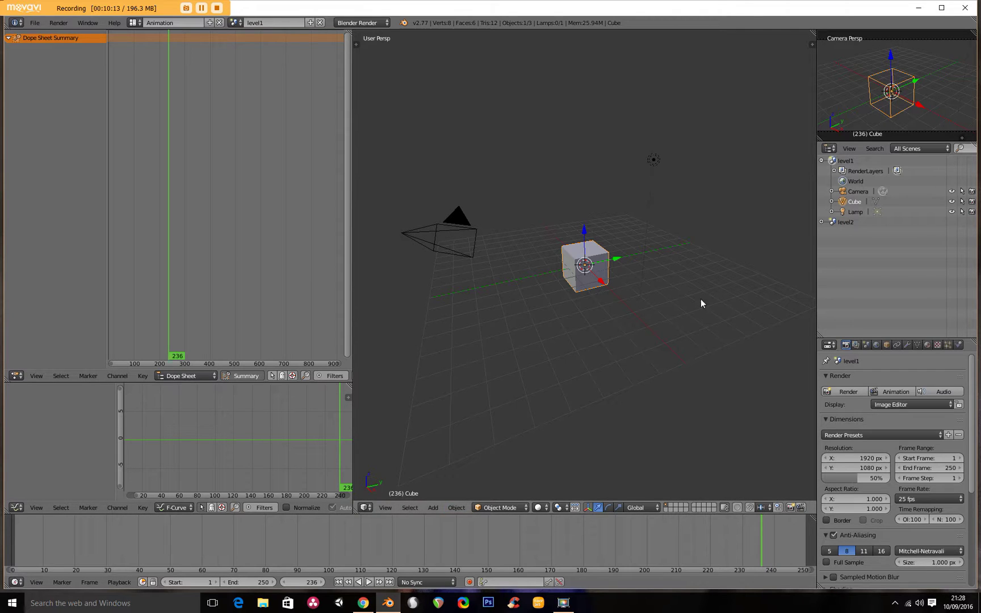
left_click(134, 23)
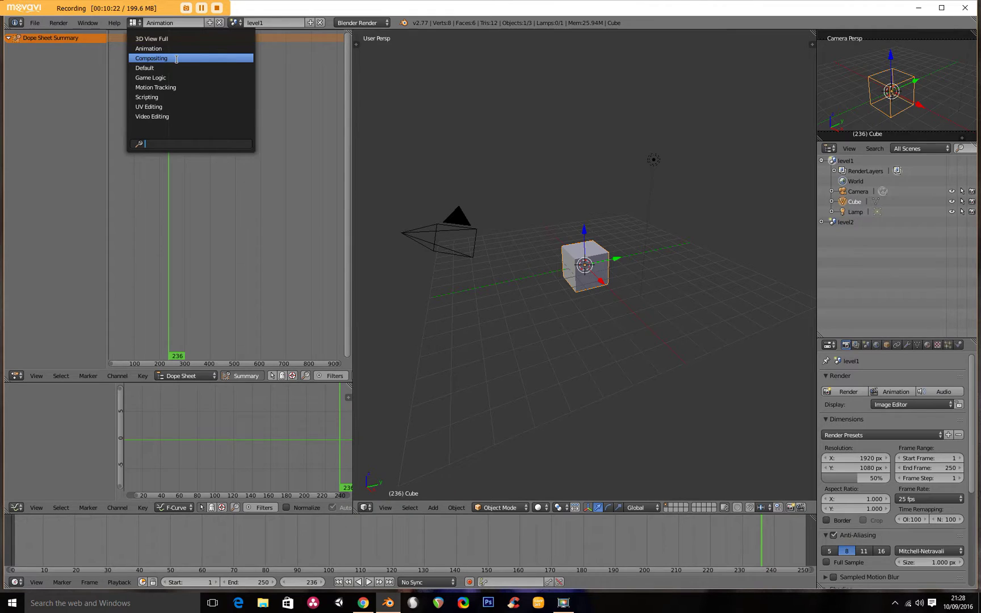
left_click(177, 59)
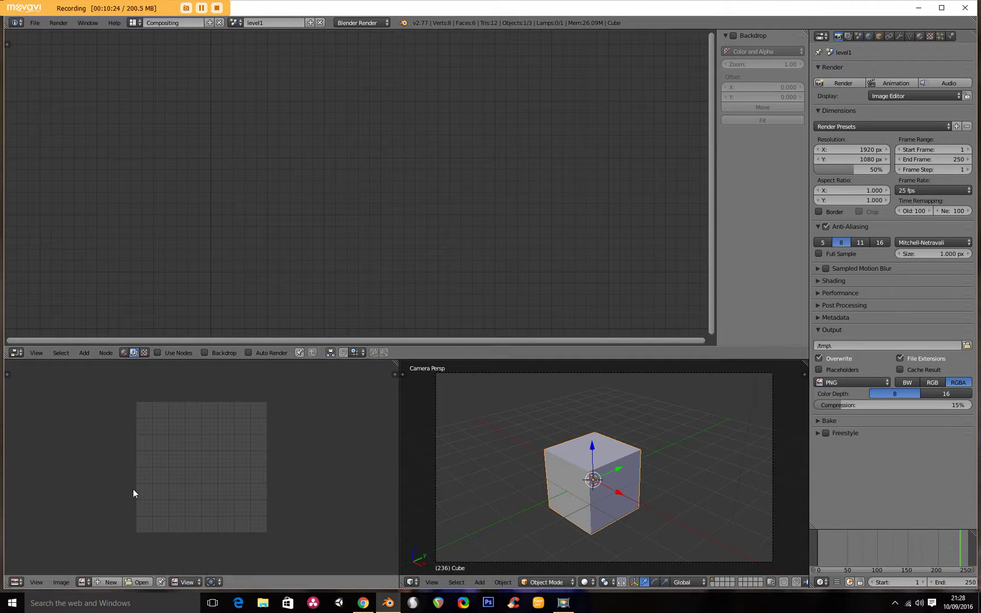
left_click(139, 21)
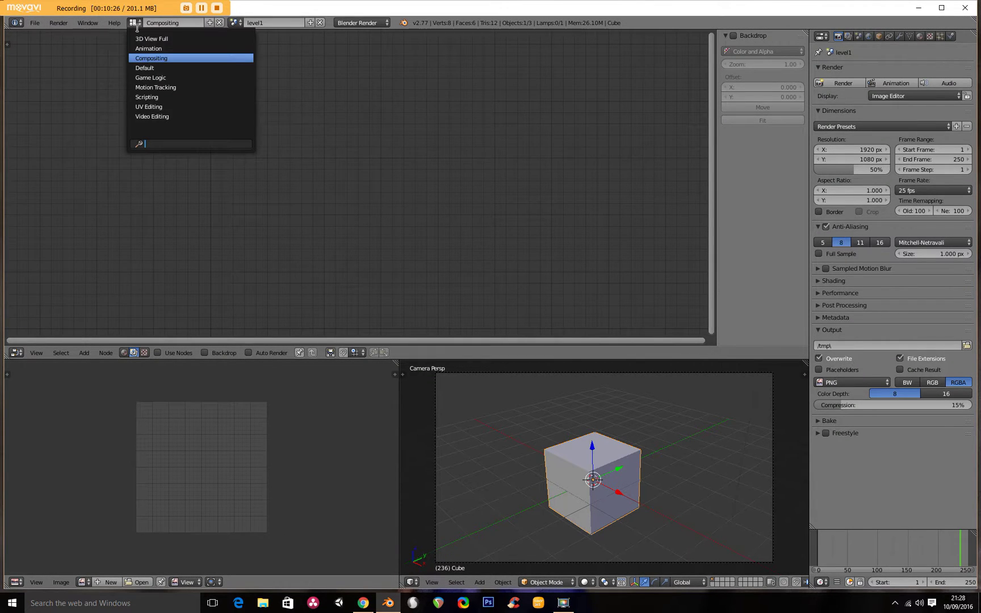
left_click(165, 68)
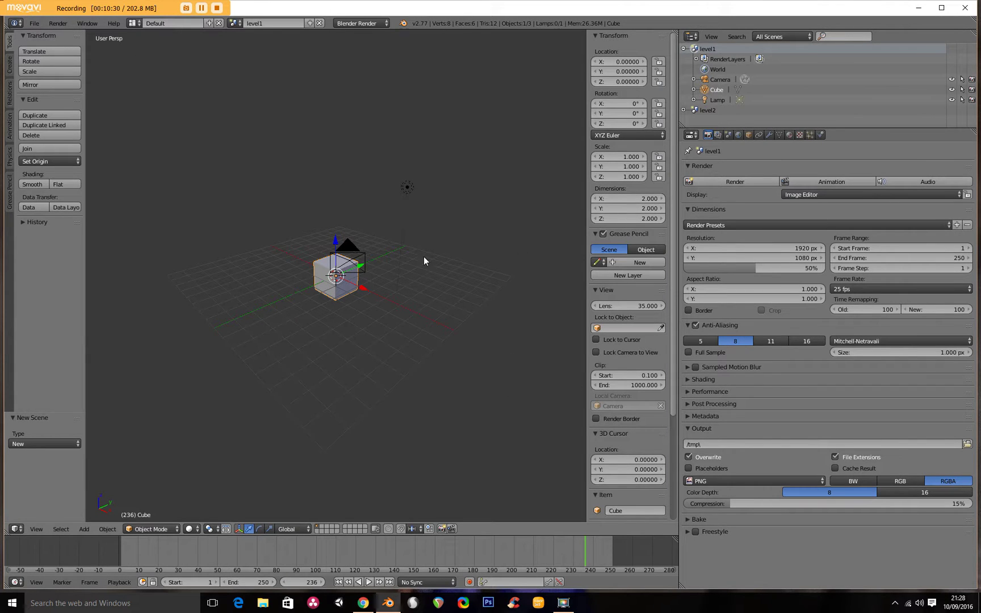
Step: Widen the 3D view at the expense of the outliner and properties editor, and hide its transform sidebar
left_click_drag(678, 173, 843, 173)
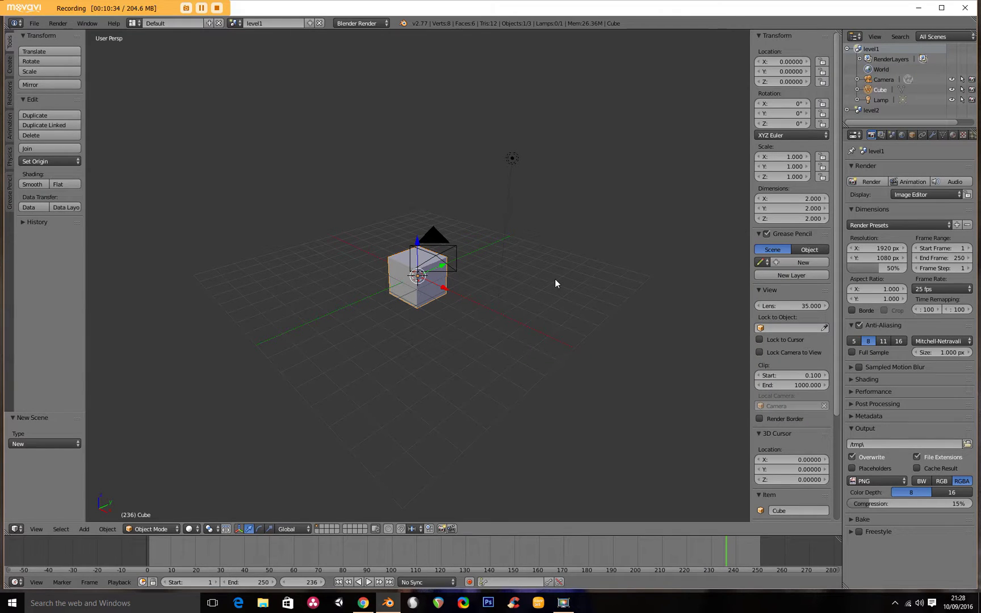
key("n")
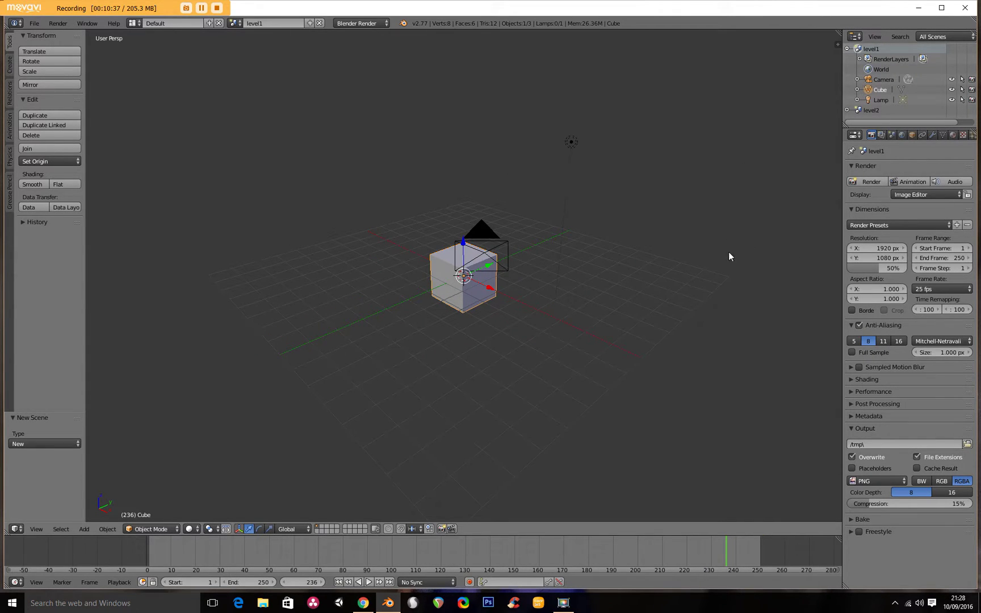
middle_click_drag(576, 306, 525, 341)
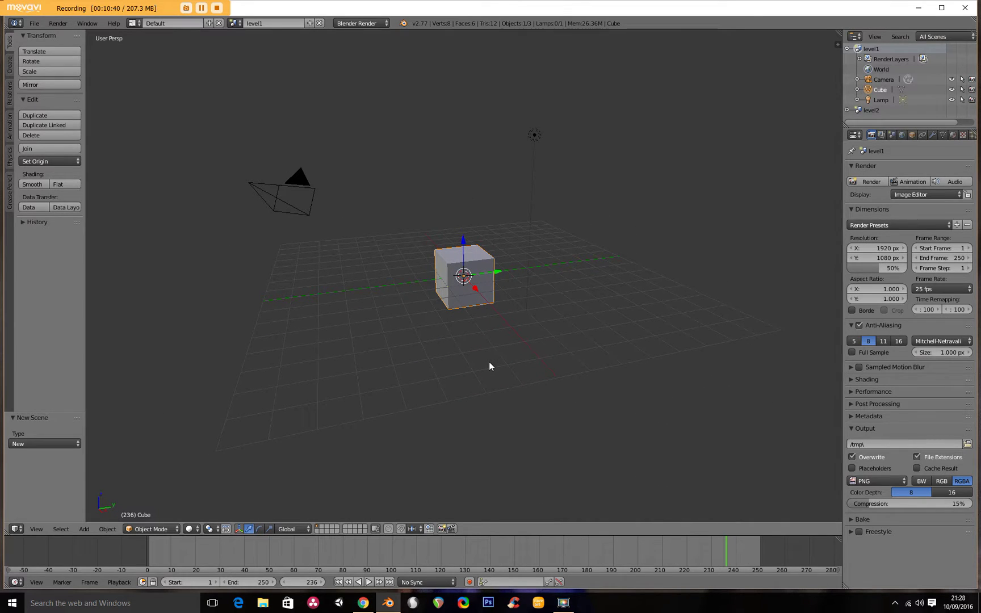
Step: Switch to the Game Logic screen layout and create a new text block in its text editor
left_click(140, 23)
left_click(168, 77)
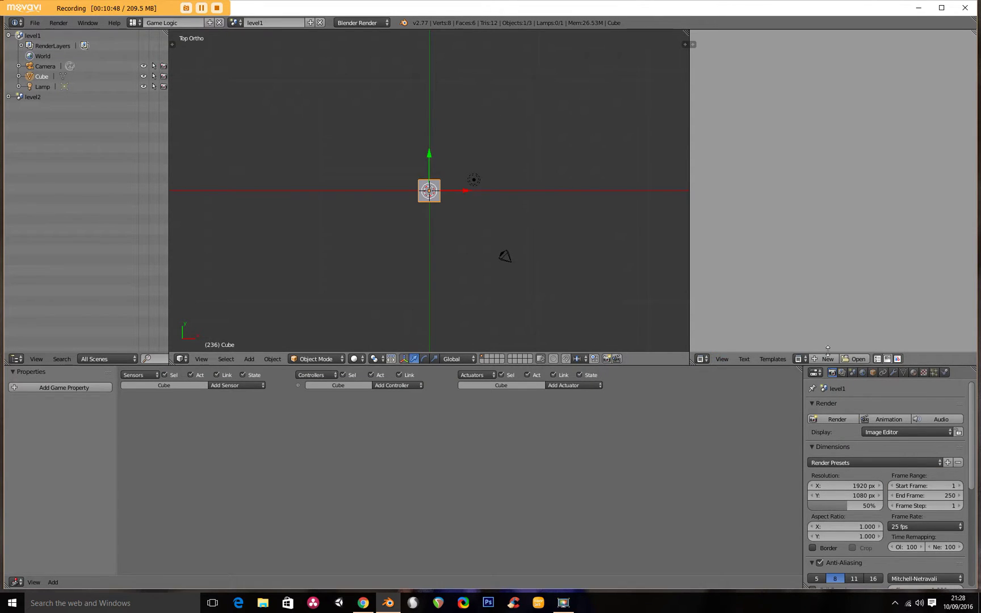
left_click(798, 359)
left_click(823, 358)
Step: Enter a few trial characters in the new text block and erase them all
type("sdfgsdfg")
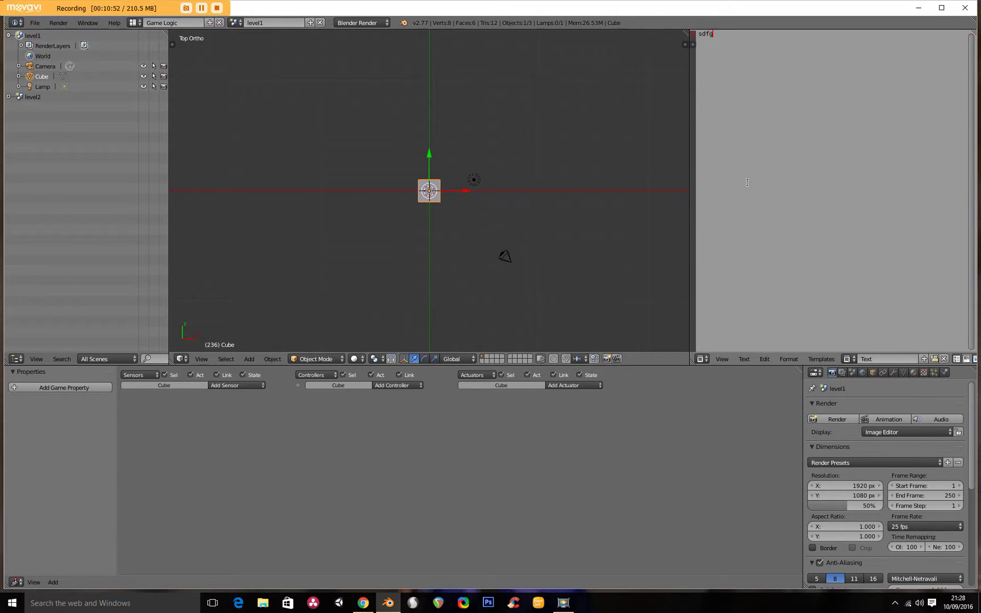
key("BackSpace")
key("BackSpace")
key("BackSpace")
key("BackSpace")
key("BackSpace")
key("BackSpace")
key("BackSpace")
key("BackSpace")
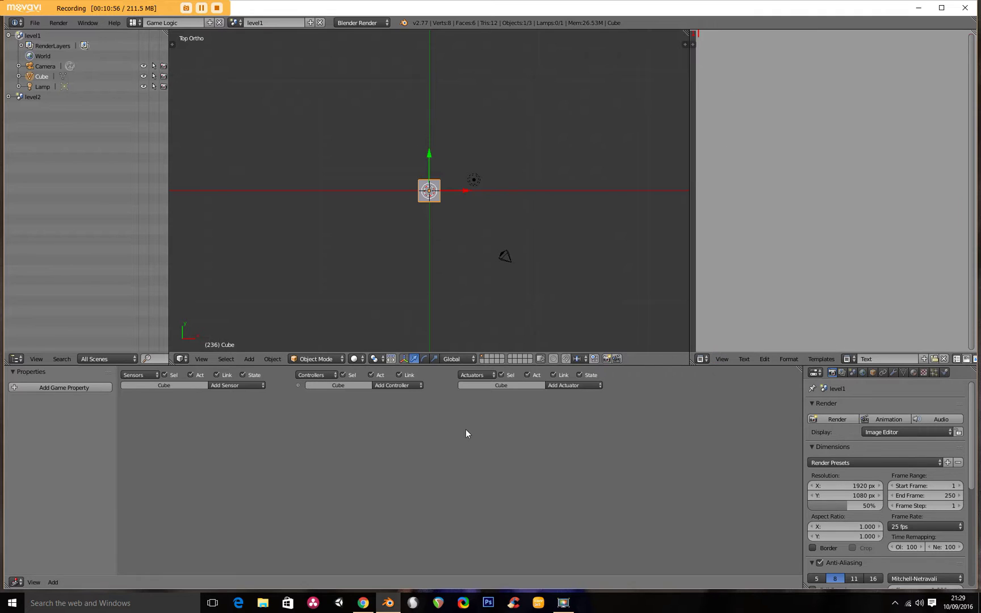
Step: Examine the Game Logic layout's logic editor and top view up close, and switch to the Motion Tracking layout
scroll(244, 453, "up", 3)
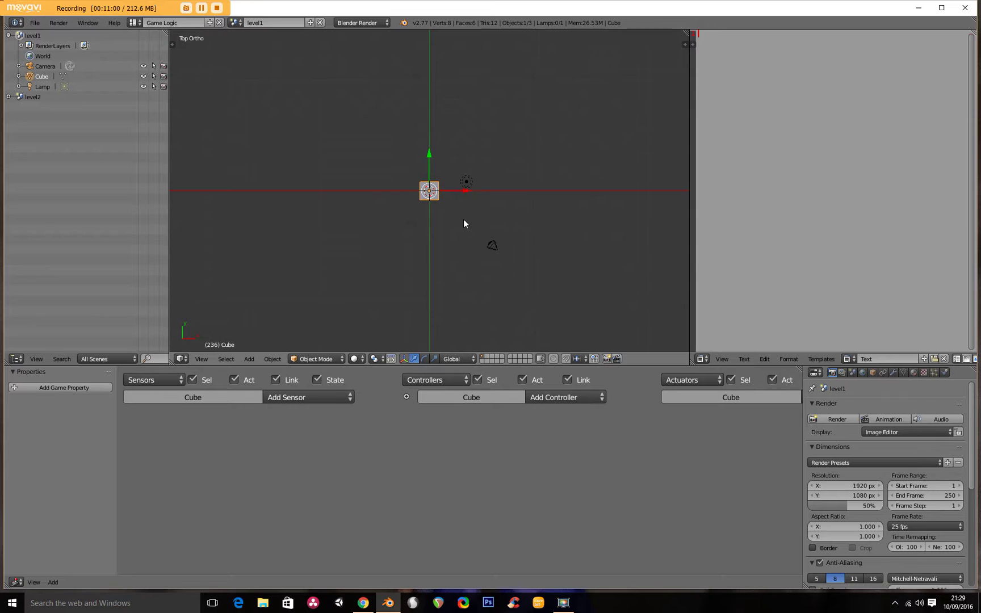
scroll(458, 228, "up", 3)
scroll(452, 242, "down", 2)
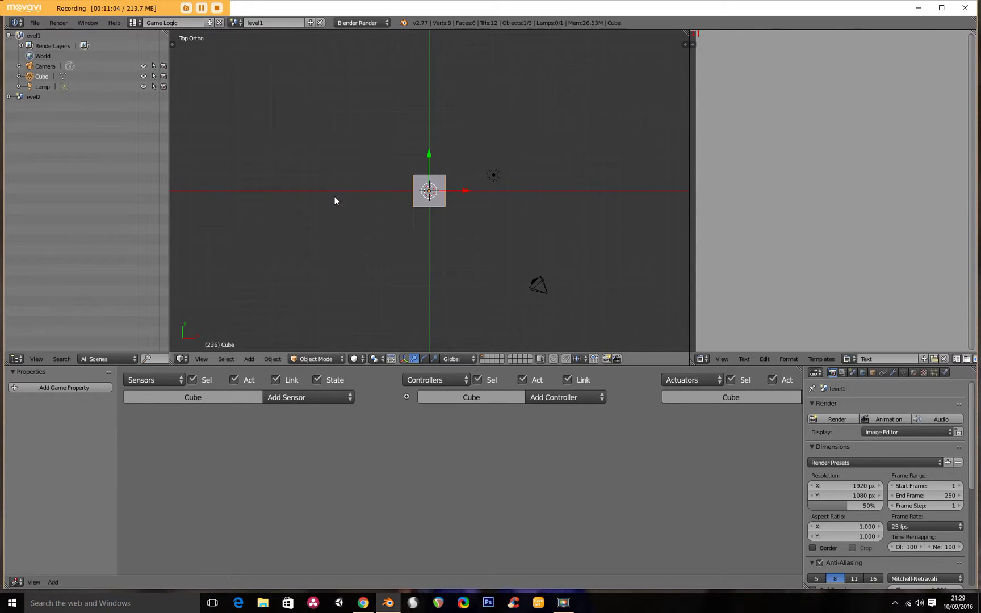
left_click(135, 23)
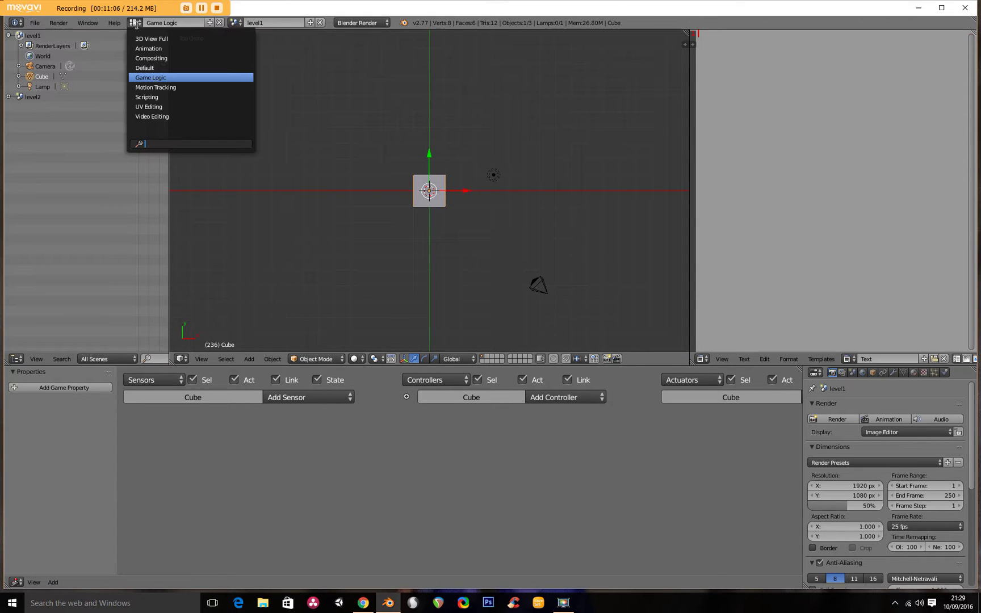
left_click(180, 86)
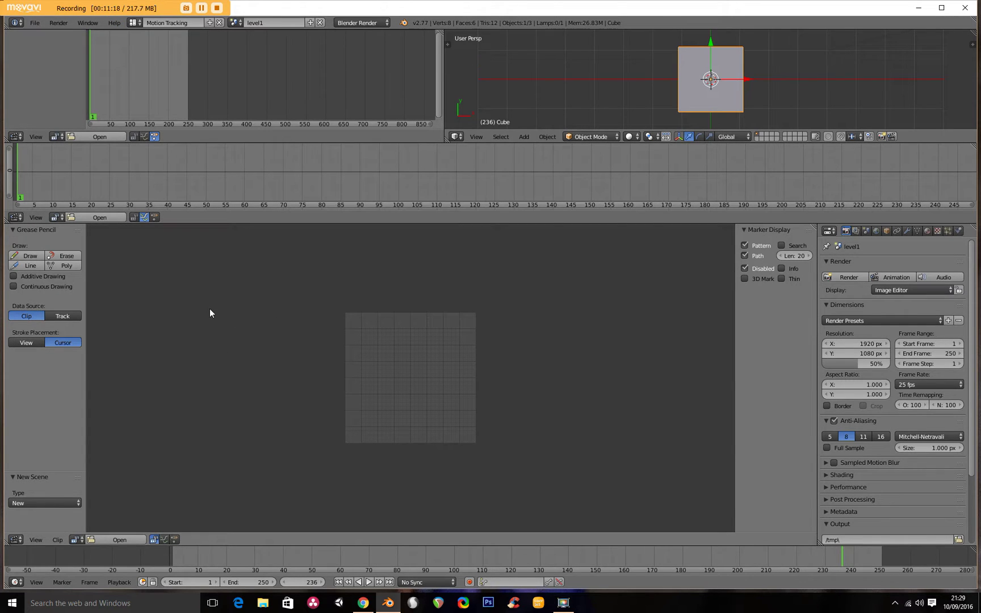
Step: Switch to the Scripting screen layout, and select the lamp and show its data settings
left_click(134, 25)
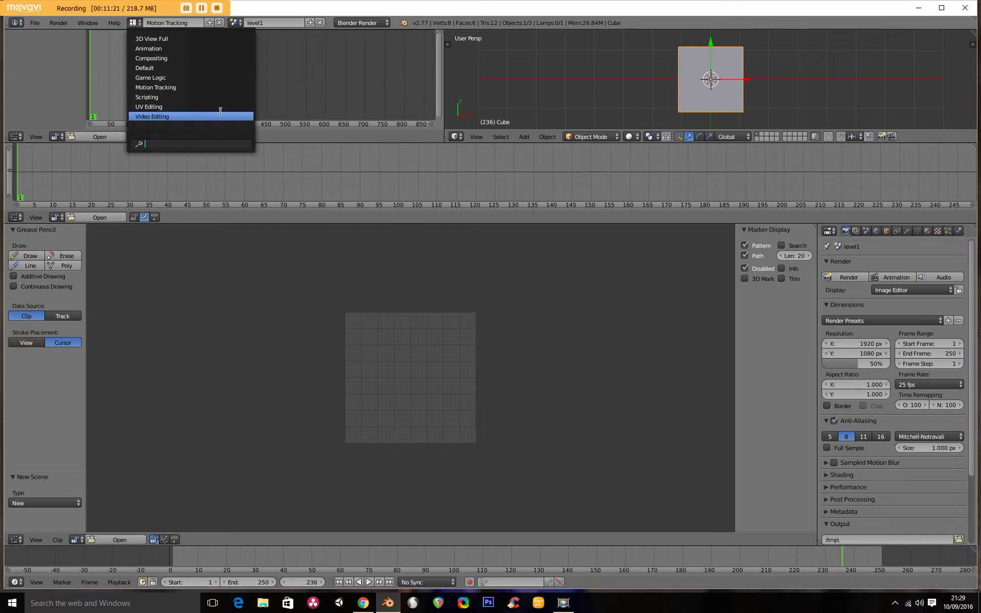
left_click(168, 97)
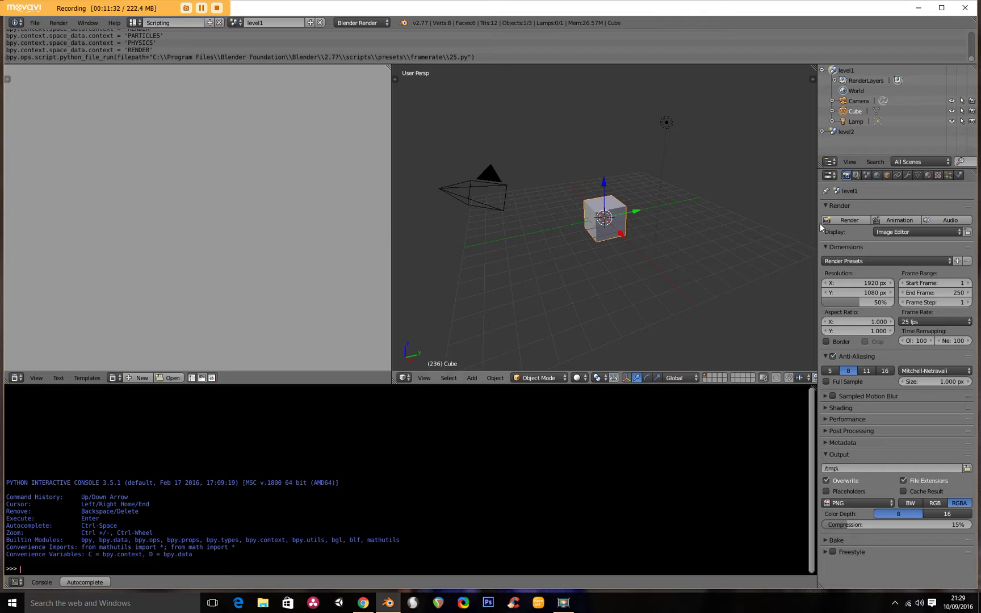
right_click(668, 124)
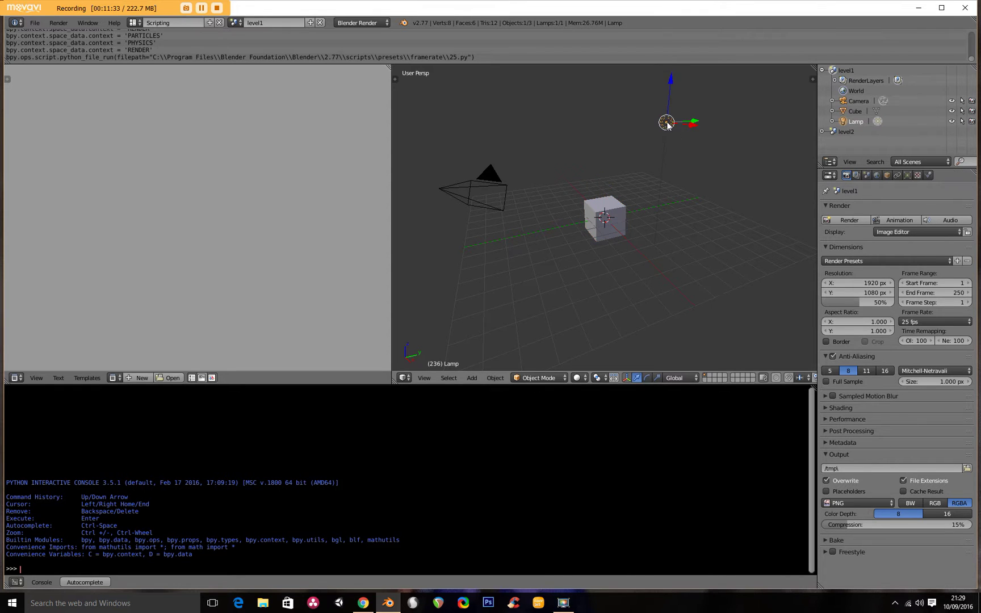
left_click(906, 176)
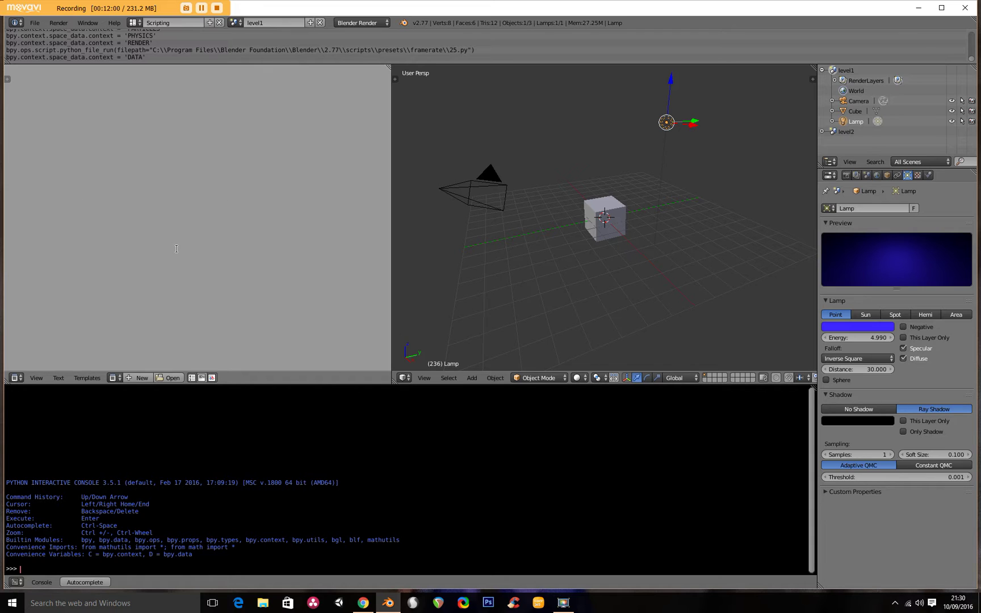
Step: Switch to the UV Editing screen layout and unwrap the cube in Edit Mode
left_click(137, 23)
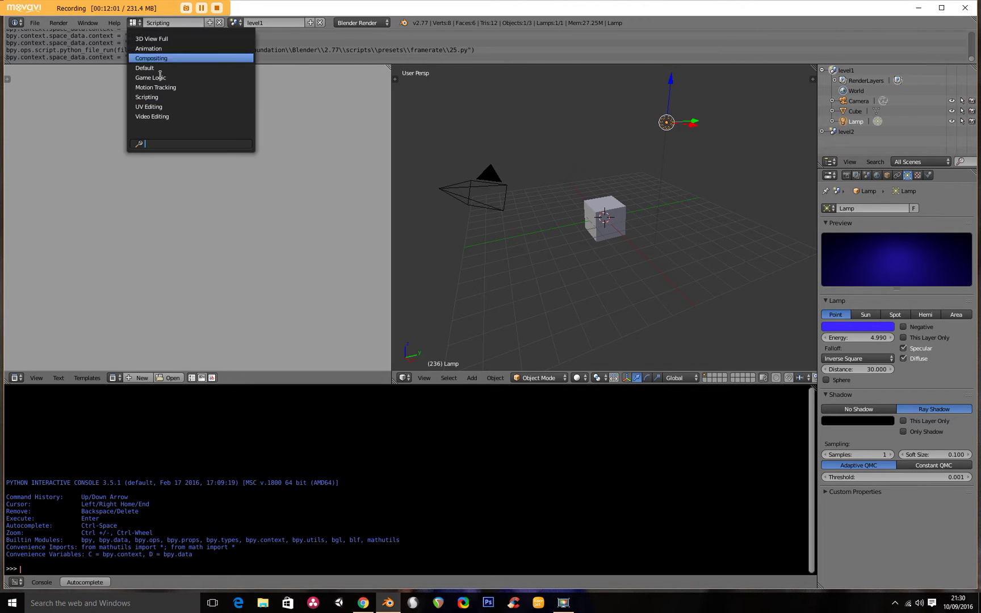
left_click(192, 107)
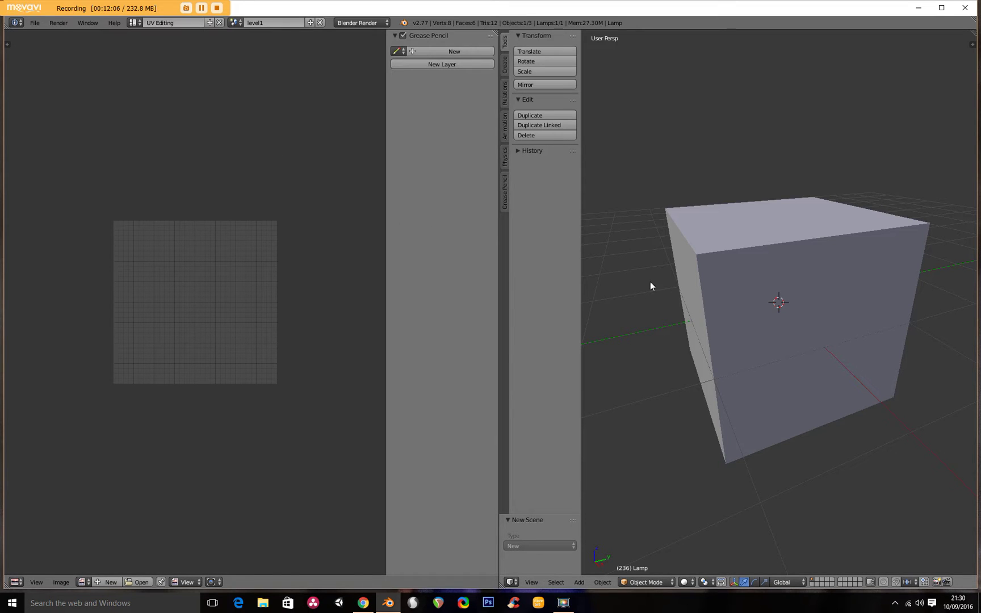
right_click(826, 255)
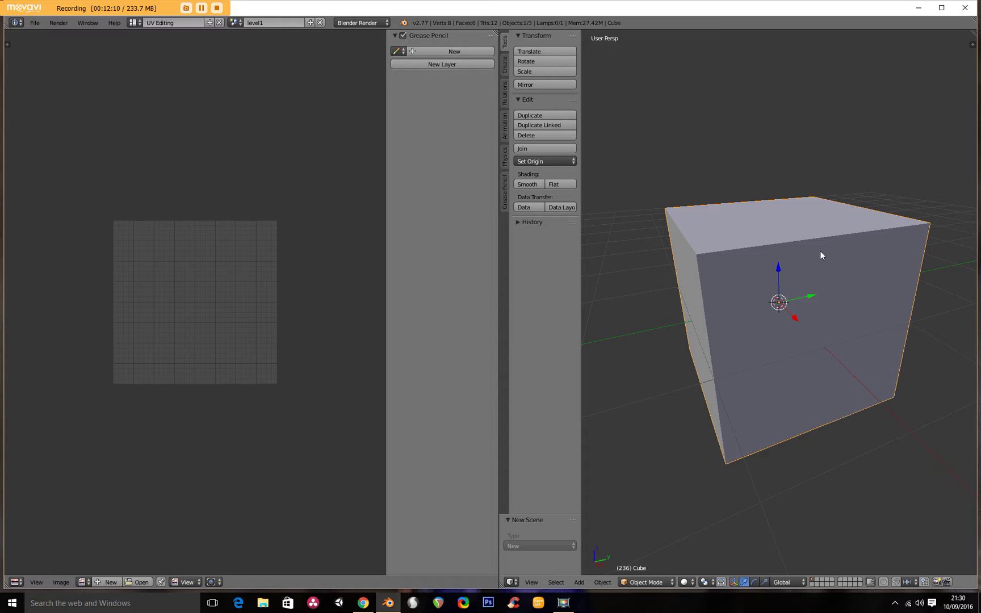
key("Tab")
key("u")
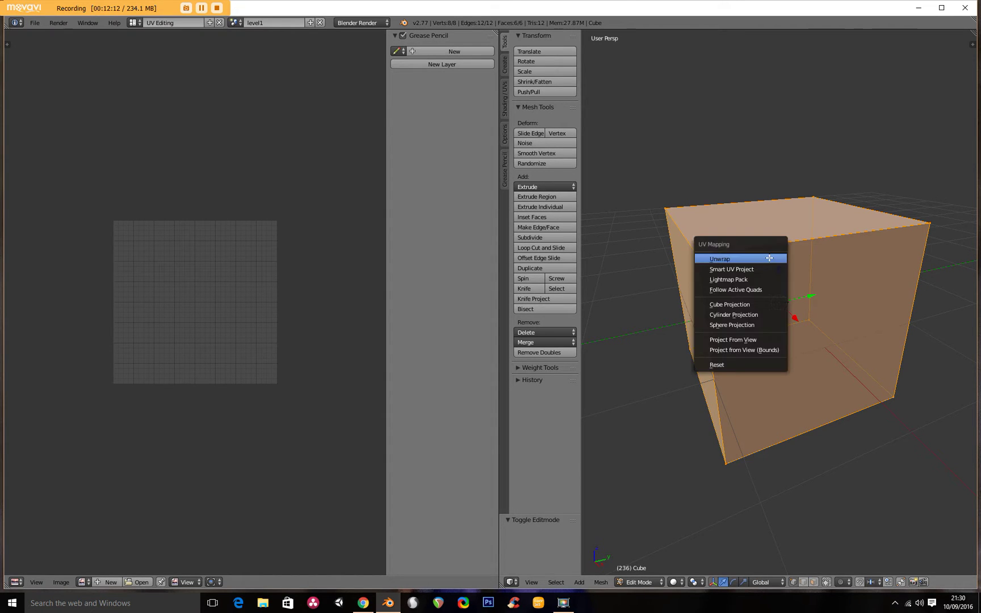
left_click(769, 258)
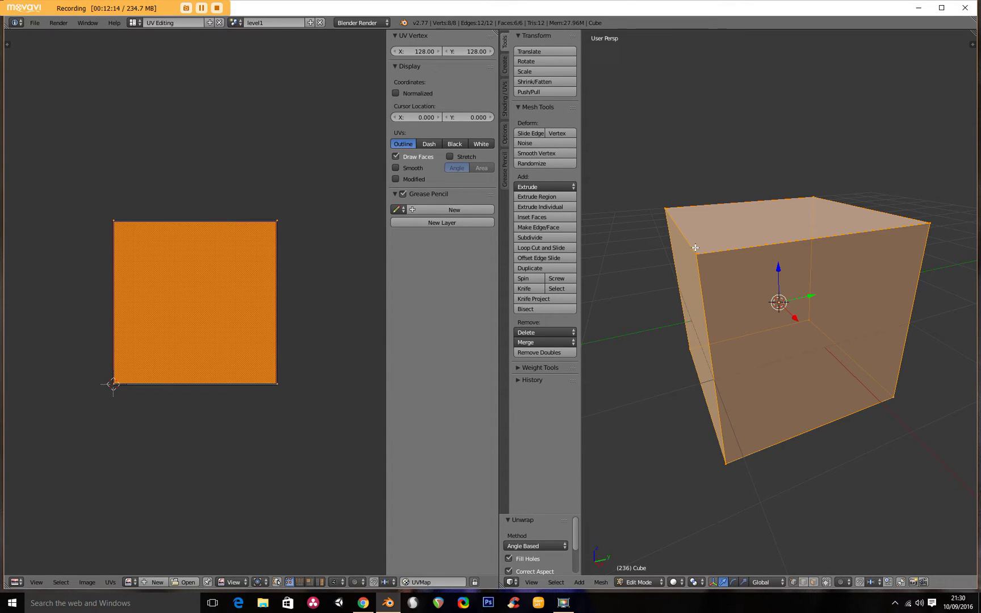
Step: Unwrap the cube again with Smart UV Project, using an angle limit of 66 and zero island margin
key("u")
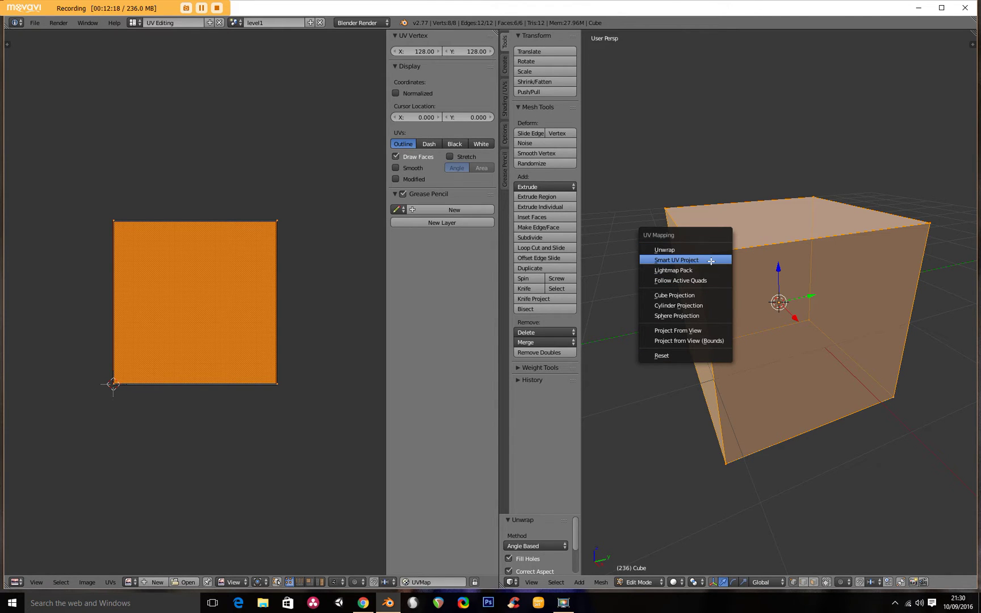
left_click(710, 261)
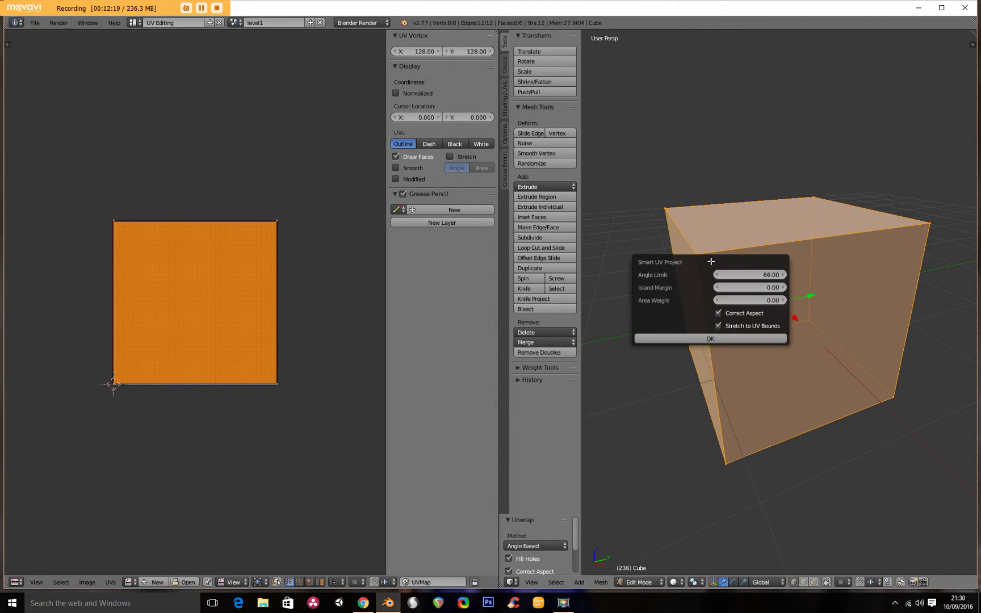
left_click(716, 340)
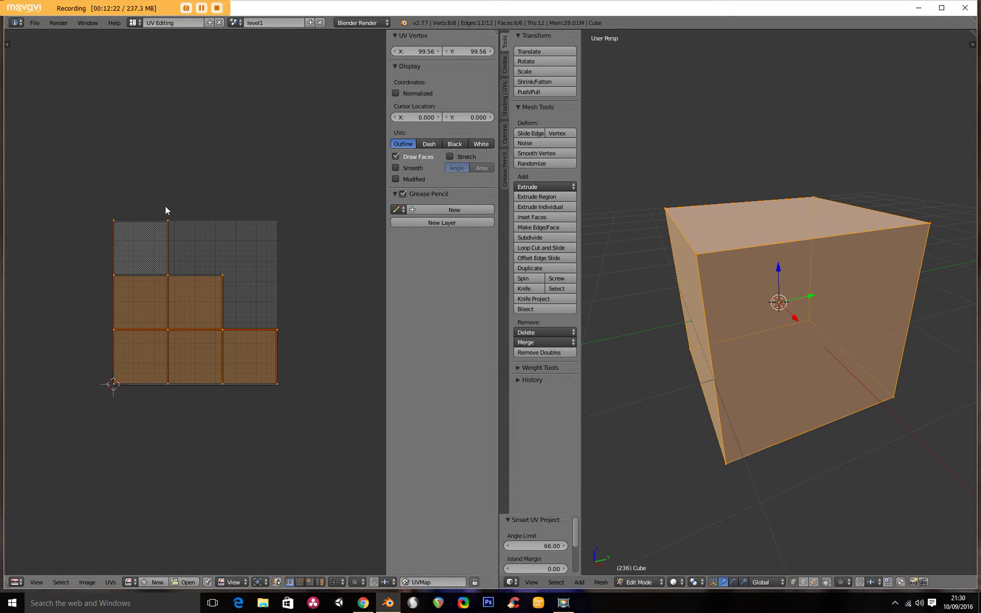
Step: Select individual cube faces in face select mode to compare them with their UV islands, finishing with the top face selected
middle_click_drag(707, 249, 803, 203)
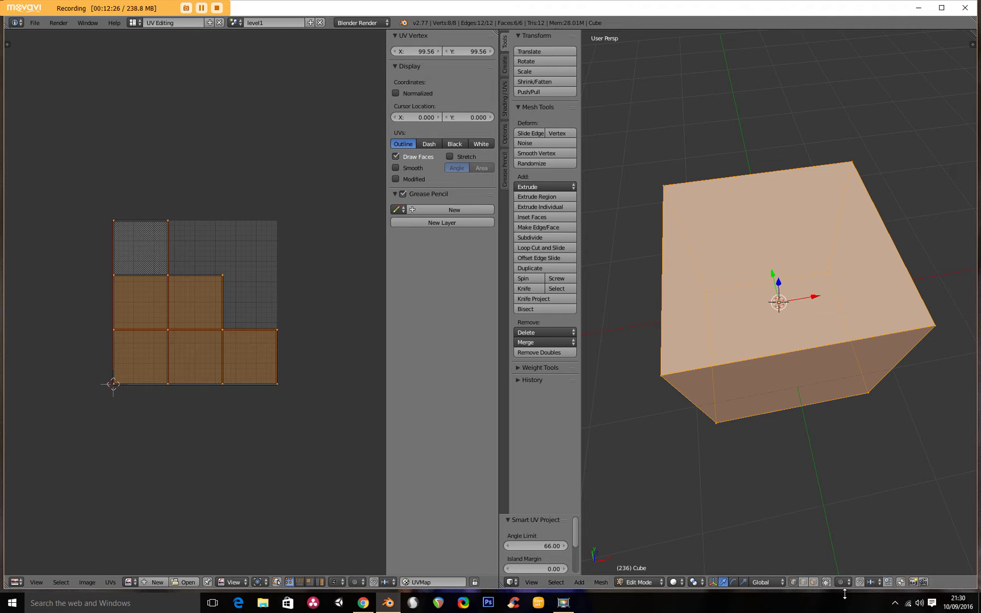
right_click(800, 313)
middle_click_drag(800, 312, 720, 267)
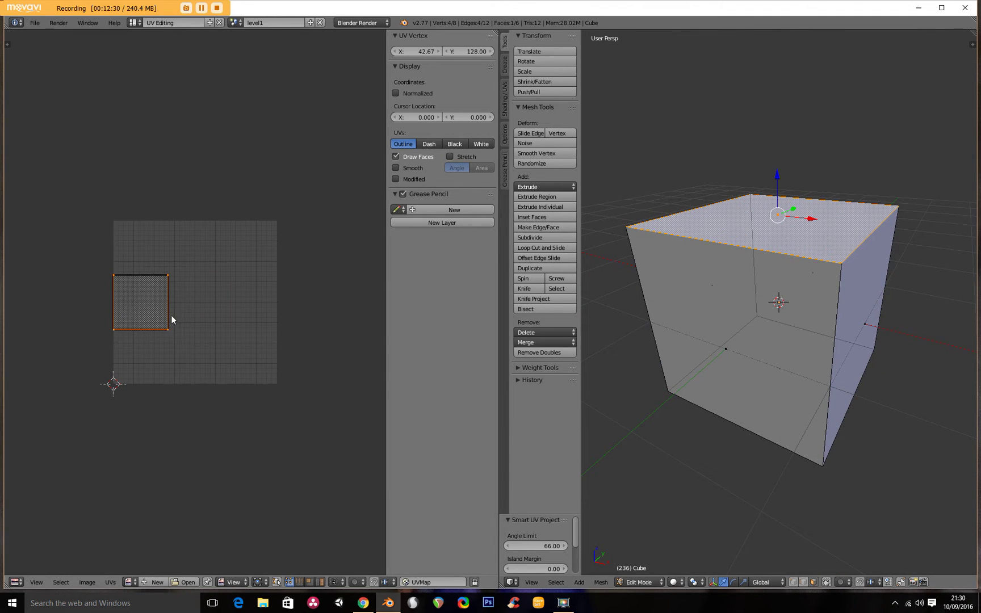
right_click(724, 342)
middle_click_drag(737, 381, 797, 337)
right_click(796, 337)
mouse_move(727, 342)
middle_mouse_down()
mouse_move(754, 325)
mouse_move(717, 336)
middle_mouse_up()
right_click(746, 327)
right_click(777, 233)
middle_click_drag(777, 232, 789, 252)
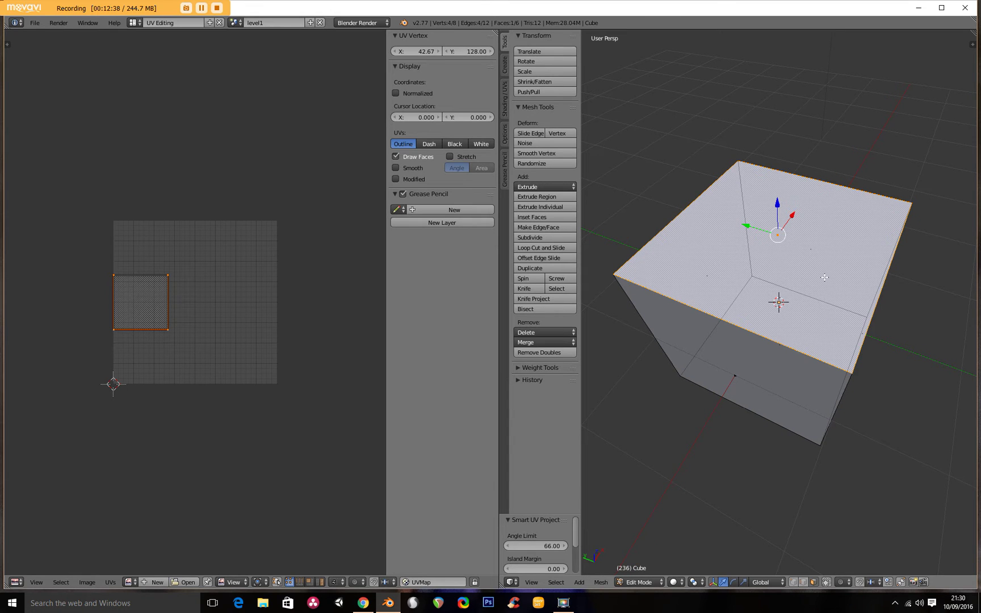
Step: Select further faces of the cube one at a time to locate each one's island in the UV layout
middle_click_drag(742, 350, 708, 334)
right_click(707, 337)
middle_click_drag(772, 353, 724, 342)
right_click(741, 329)
middle_click_drag(755, 389, 603, 413)
right_click(808, 323)
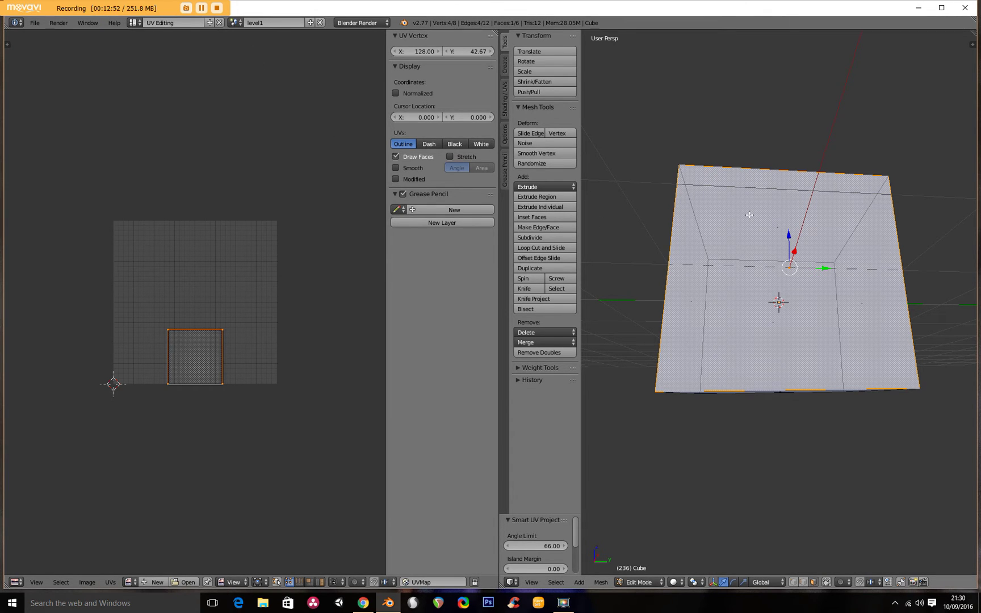
Step: Switch to the Video Editing screen layout and enlarge the graph and preview editors by lowering the border above the sequencer
left_click(136, 24)
left_click(179, 119)
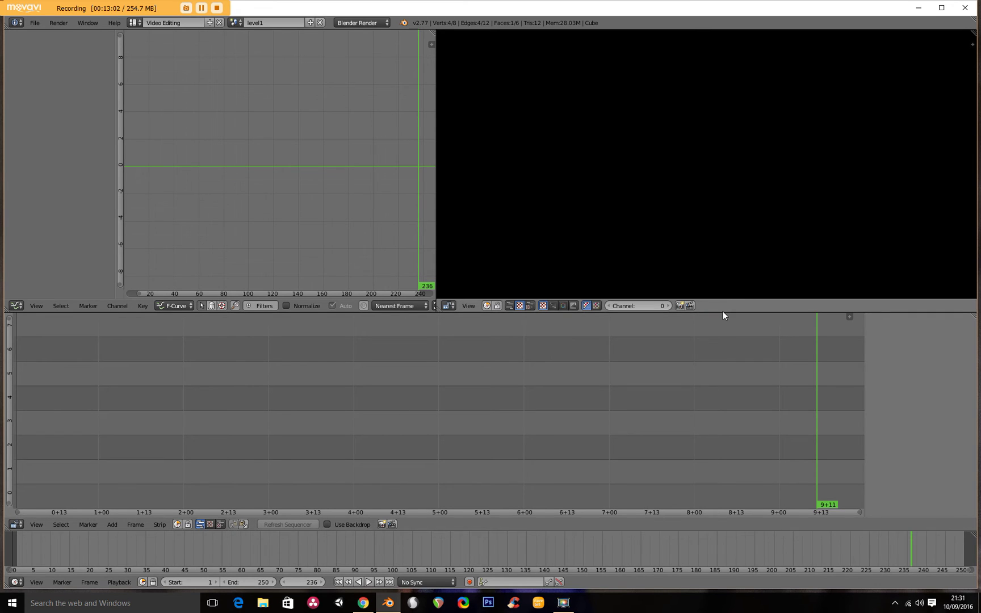
left_click_drag(722, 312, 733, 369)
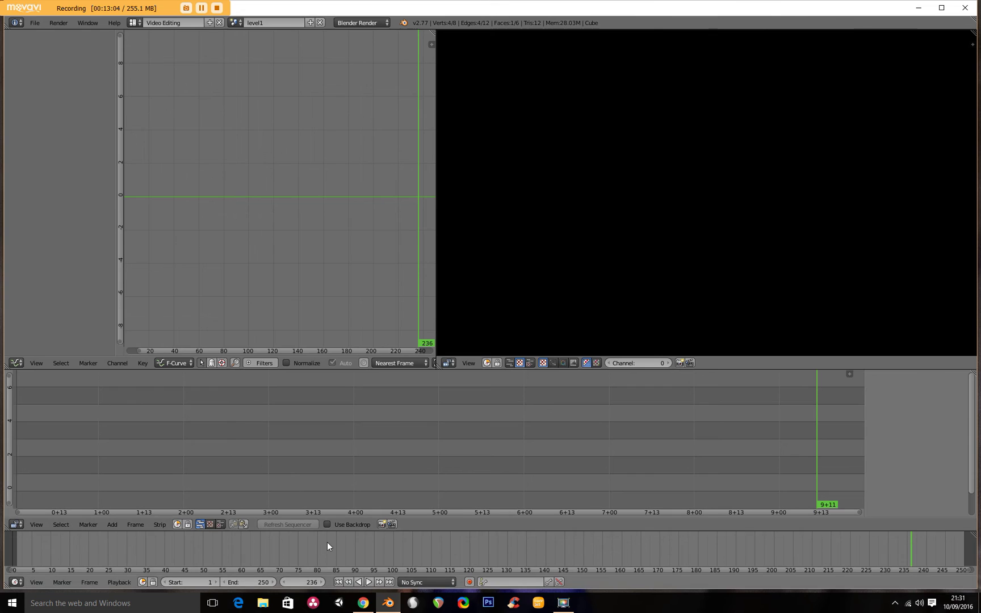
Step: Return to the Default screen layout and put the cube back in Object Mode
left_click(140, 25)
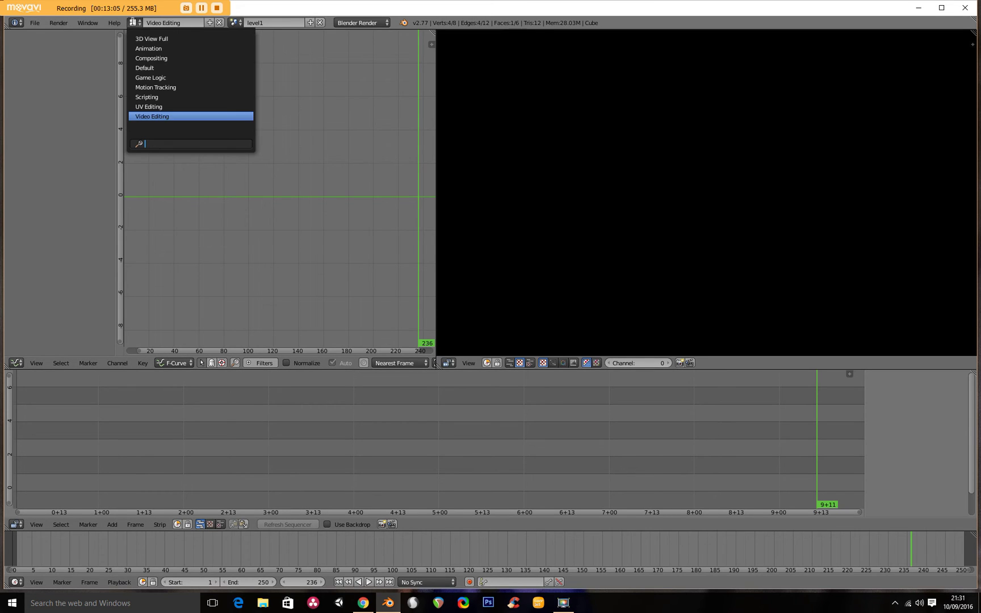
left_click(165, 70)
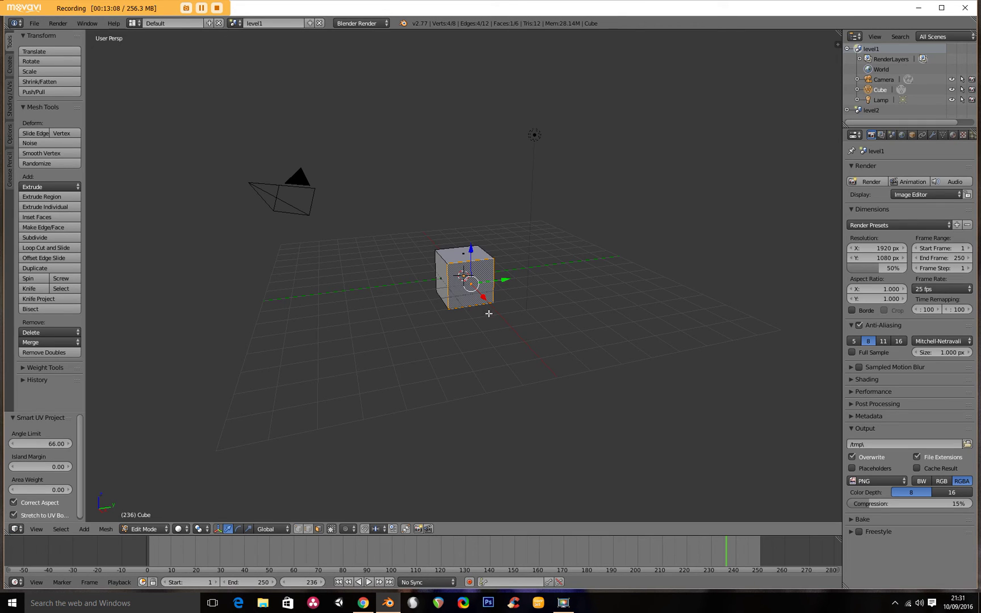
left_click(158, 532)
left_click(155, 519)
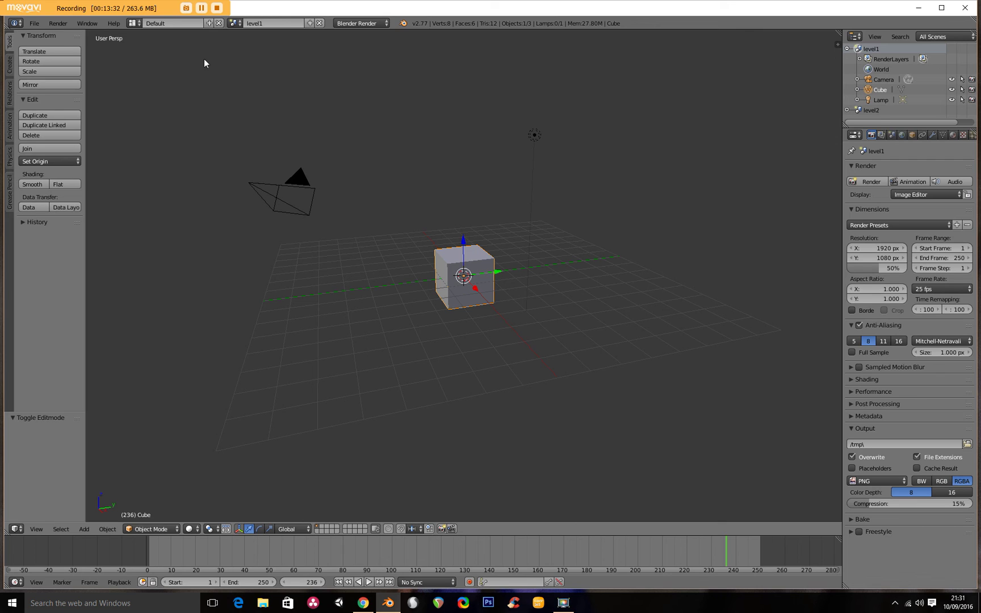
Step: Show the UV Editing screen layout again, followed by the Animation layout
left_click(132, 22)
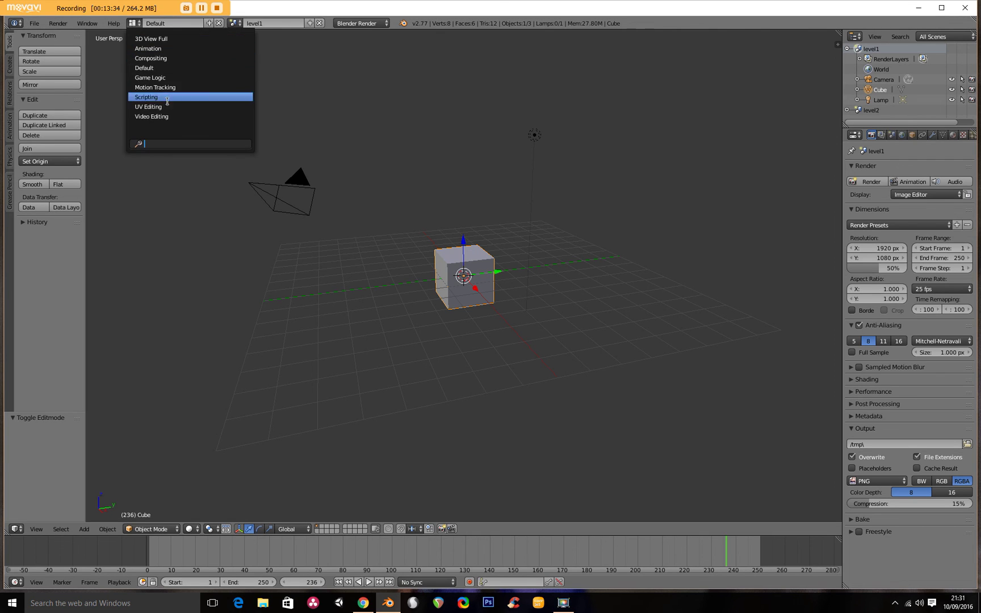
left_click(167, 106)
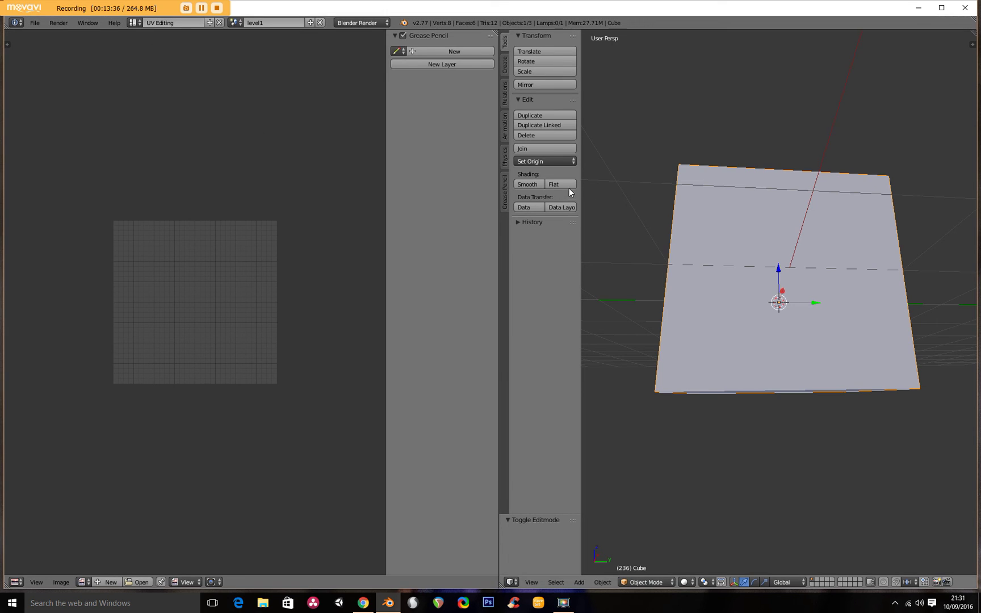
left_click(131, 23)
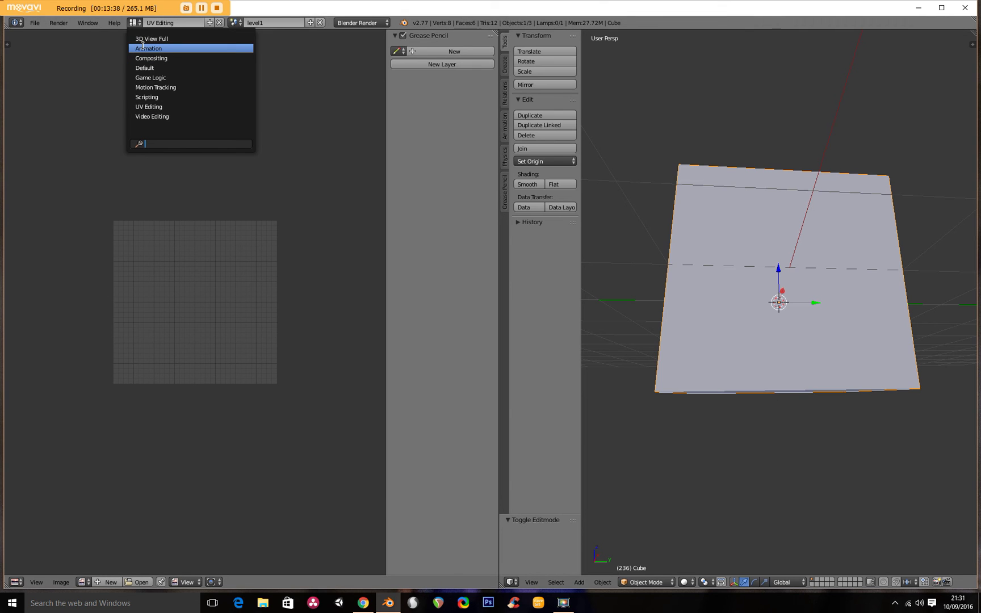
left_click(144, 50)
Step: Scrub the current frame to 334 in the Dope Sheet and view the whole scene around the cube
left_click_drag(187, 307, 194, 256)
scroll(549, 225, "up", 3)
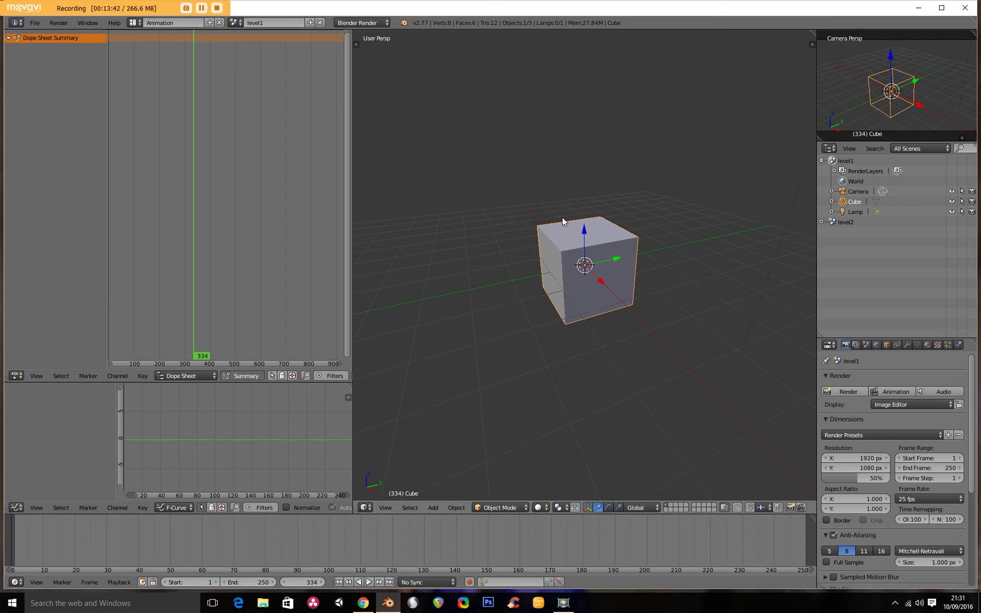
scroll(554, 230, "down", 5)
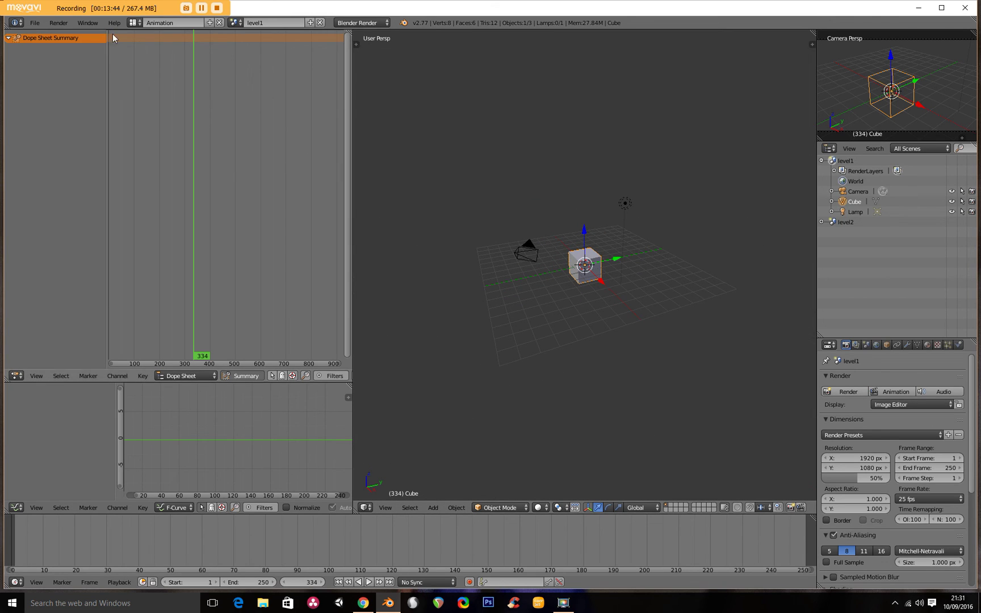
Step: Show the Video Editing screen layout once more and return to the Default layout
left_click(135, 24)
left_click(149, 116)
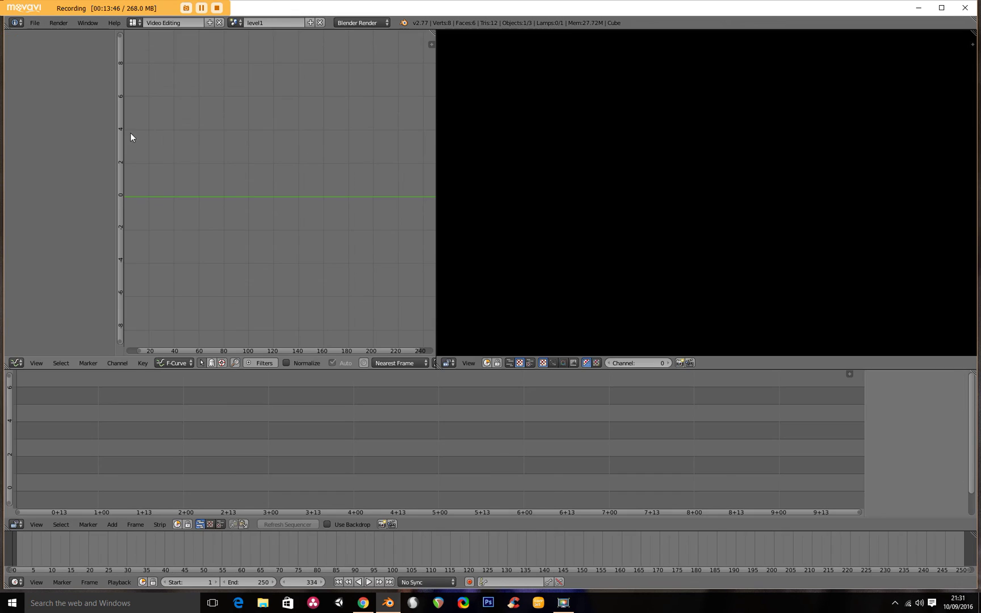
left_click(136, 22)
left_click(183, 69)
middle_click_drag(305, 250, 247, 301)
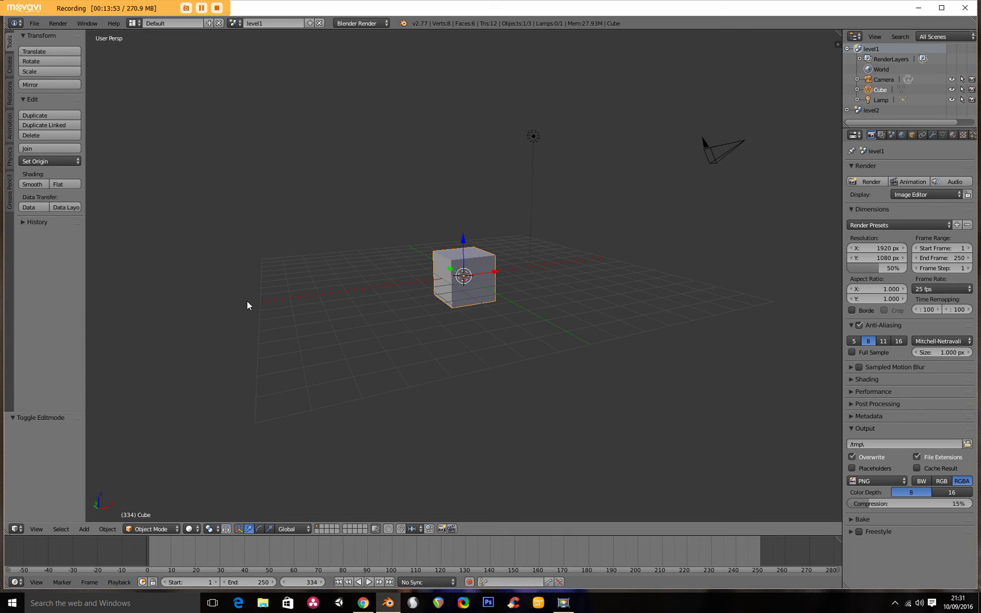